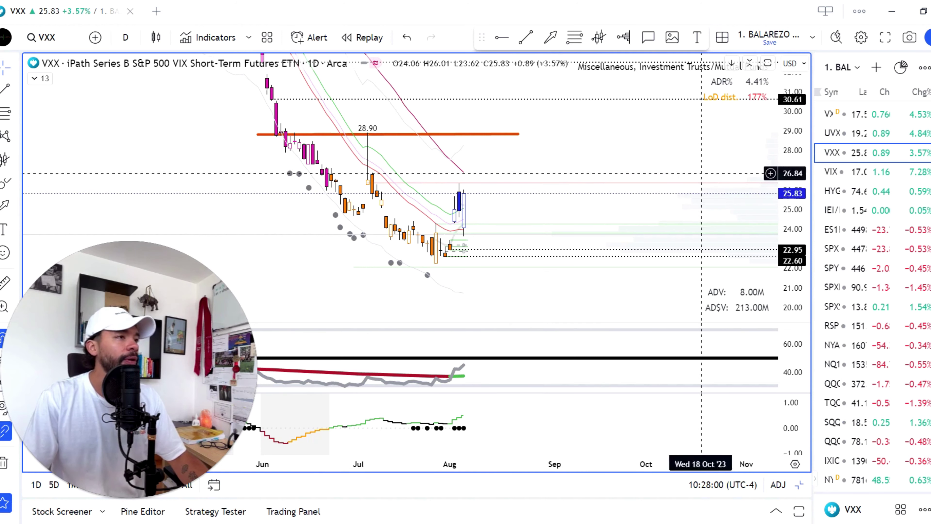
- Circle the VXX ticker and the ETN description in the chart header, and clear the markings
drag(574, 140, 559, 141)
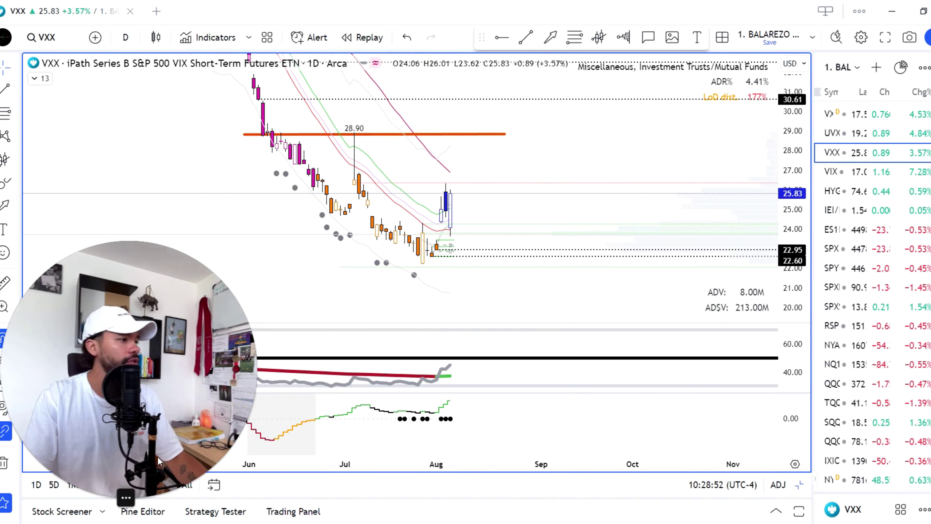
click(101, 498)
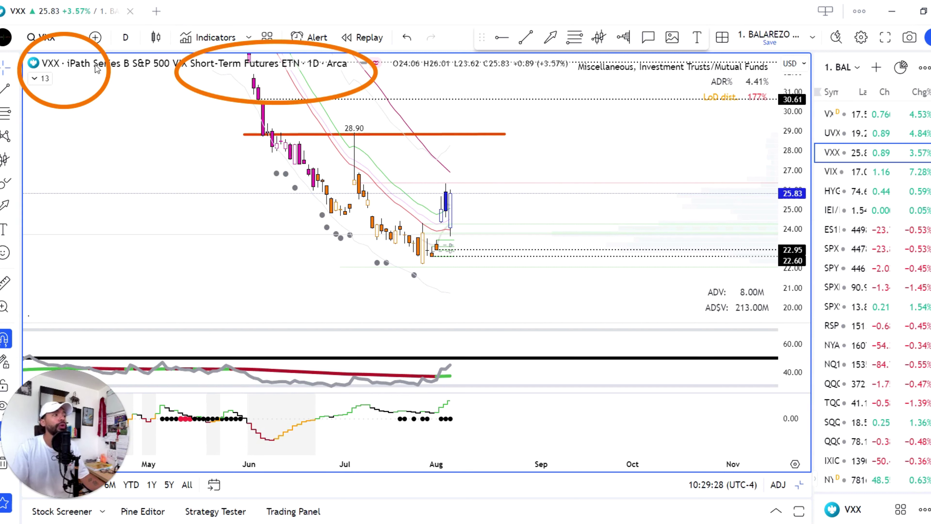
drag(13, 38, 95, 91)
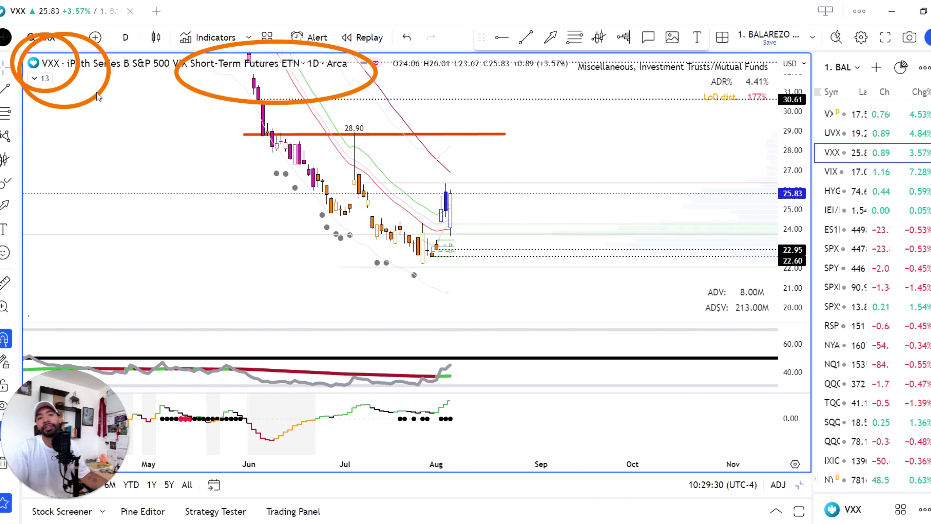
key(Escape)
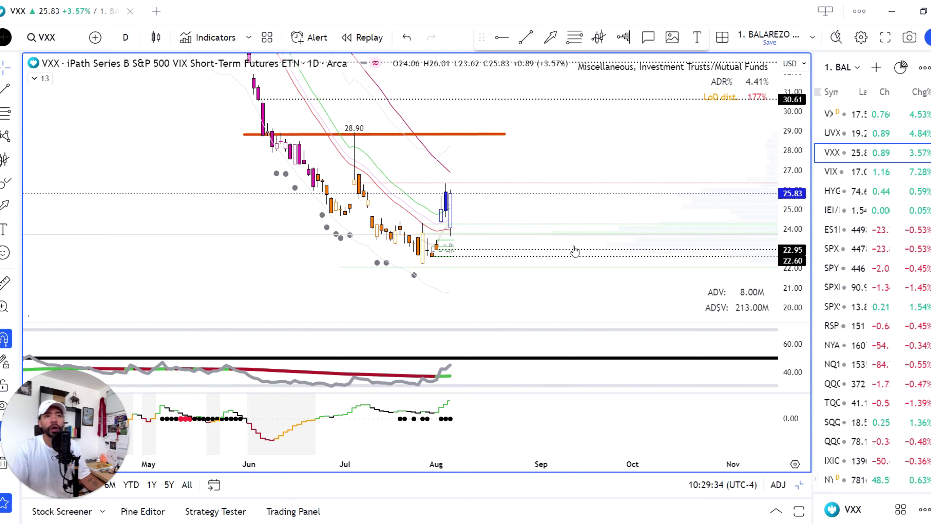
- Draw arrows along the June–July price decline and the rising lower indicator to show the divergence, and clear them
drag(314, 232, 498, 297)
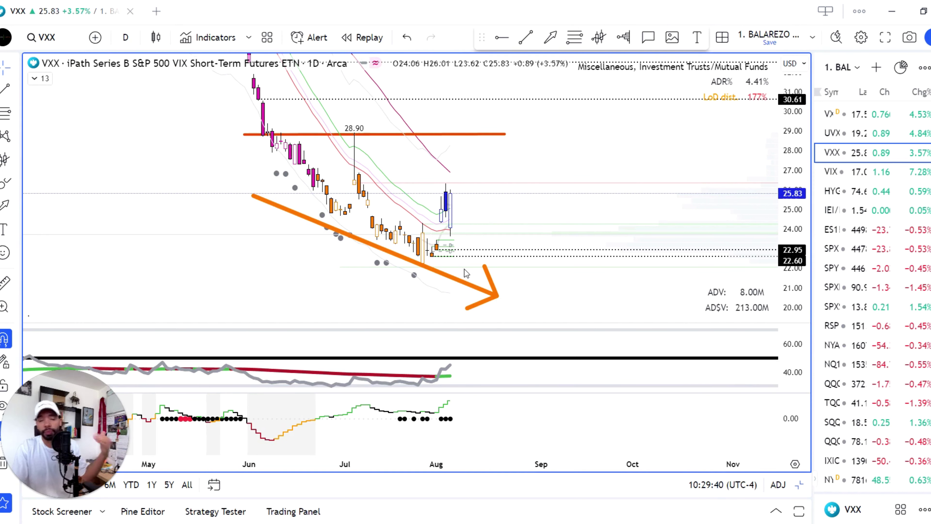
drag(333, 444, 535, 405)
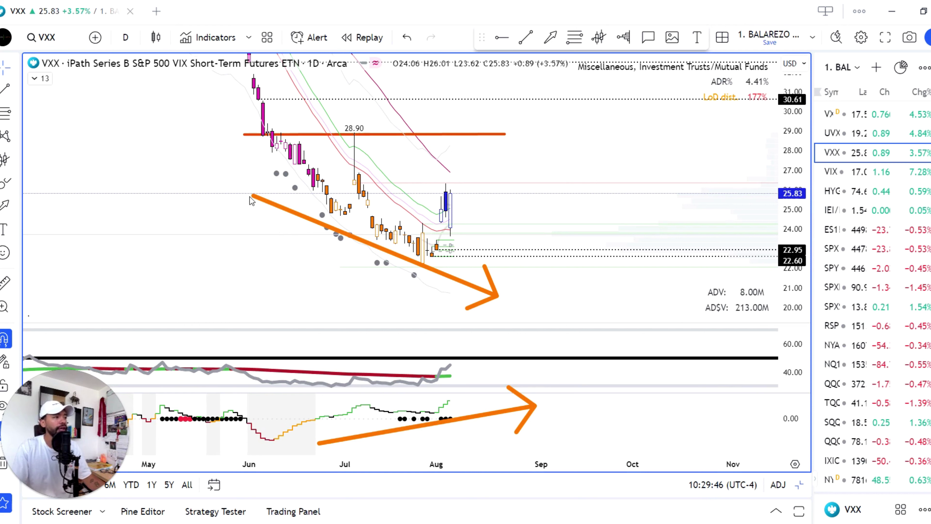
drag(250, 196, 540, 308)
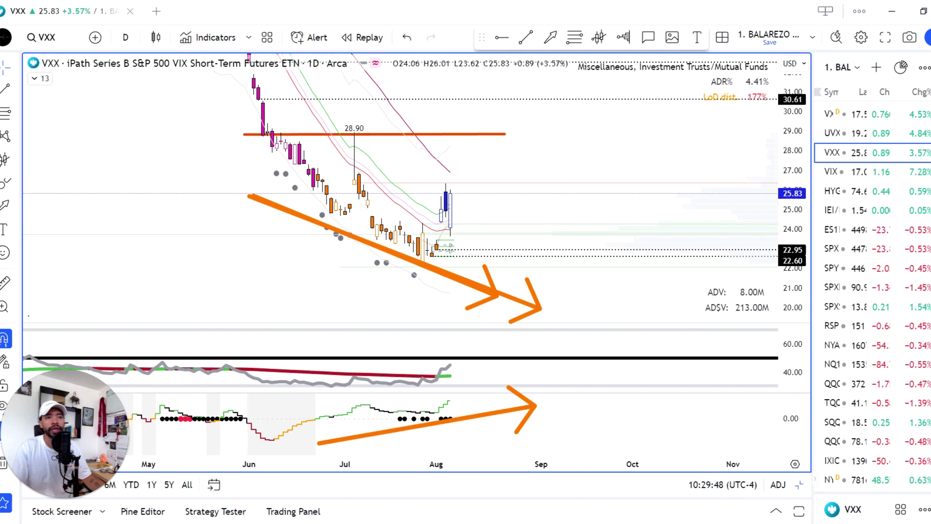
key(Escape)
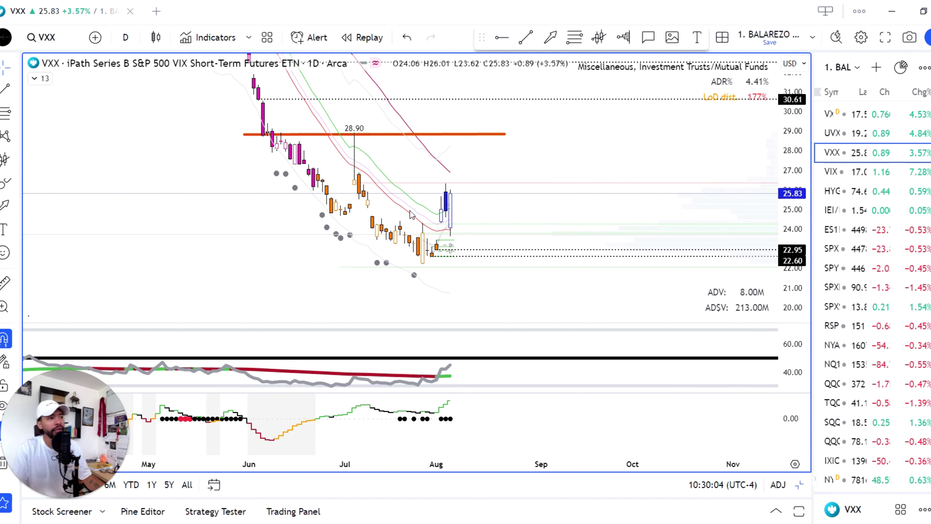
- Mark the 28.90 spike high and the price drop from that candle to the late-July low with arrows, and clear them
drag(294, 82, 424, 211)
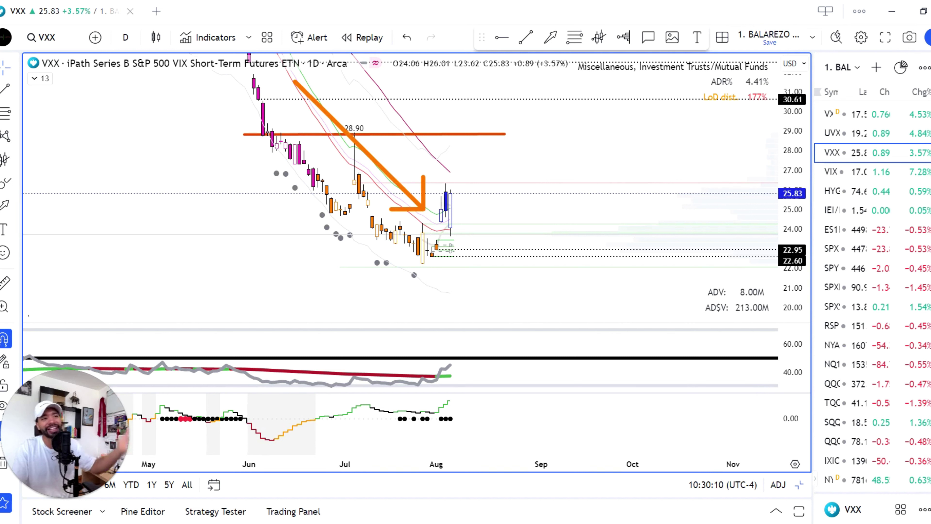
key(ctrl+z)
drag(468, 122, 367, 142)
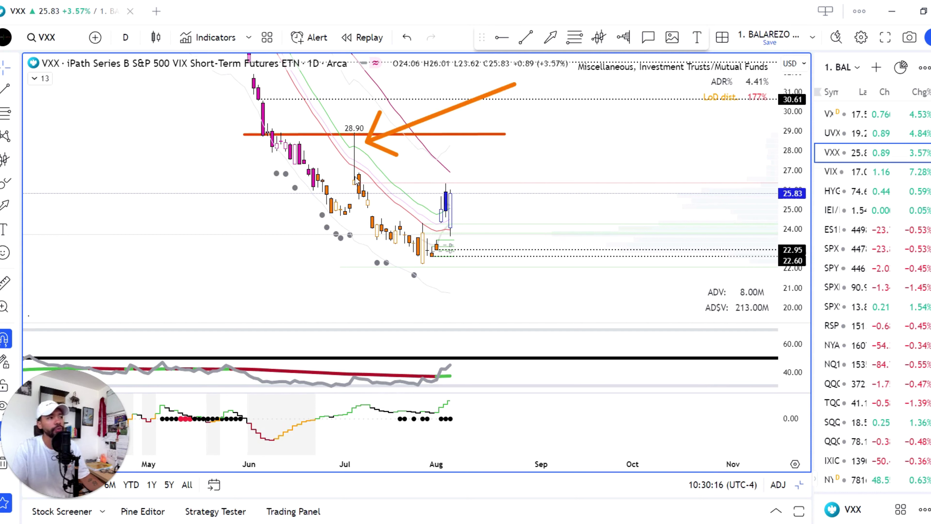
drag(358, 178, 420, 281)
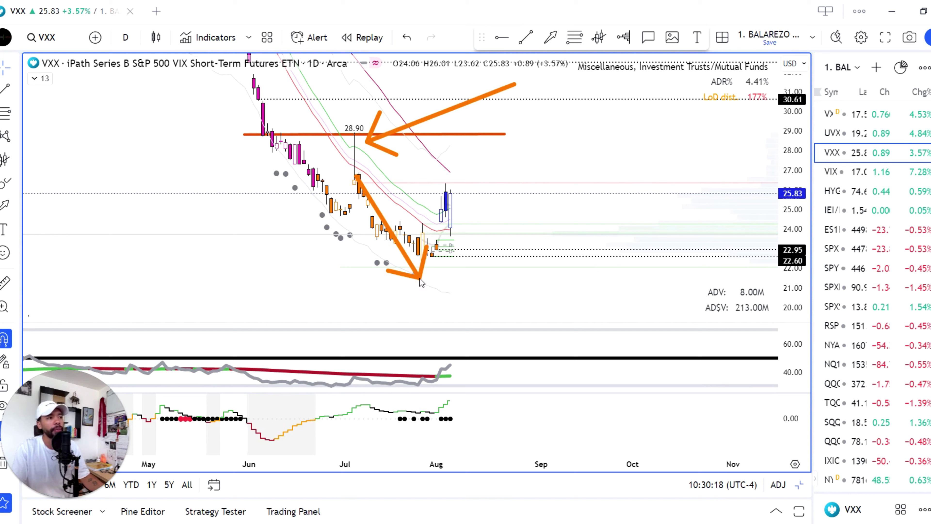
key(Escape)
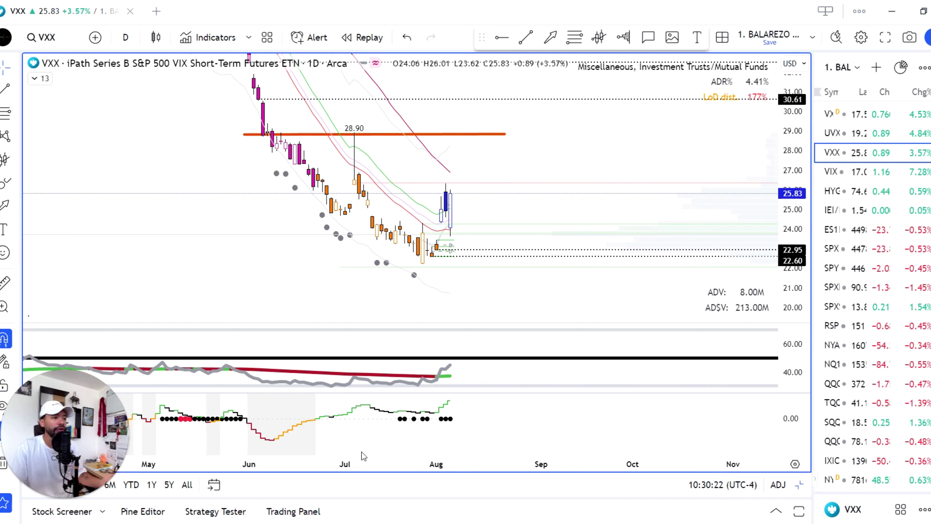
- Draw an upward arrow under the lower indicator and another along the price rebound from the late-July low
drag(358, 451, 521, 413)
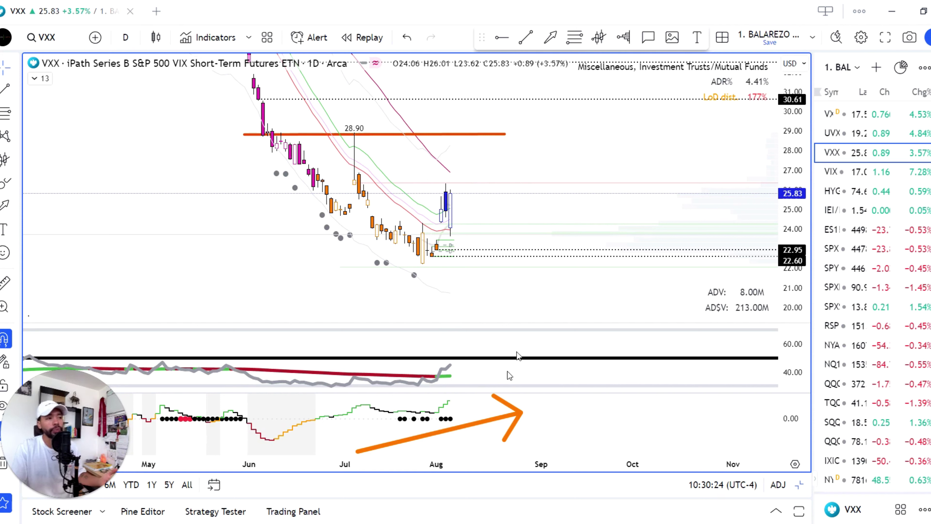
drag(408, 263, 432, 190)
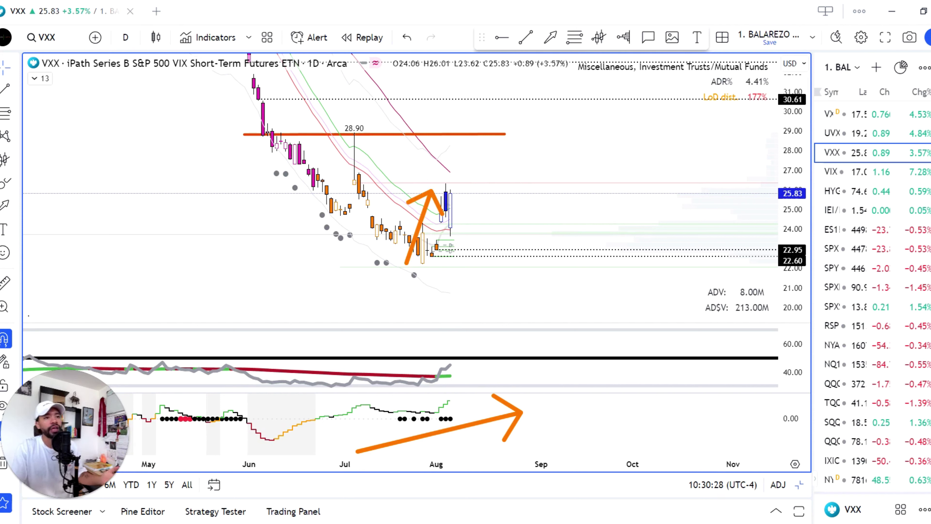
- Point arrows at the latest VXX candle's low and at the green zone near 24.00, clearing each arrow
drag(642, 110, 470, 224)
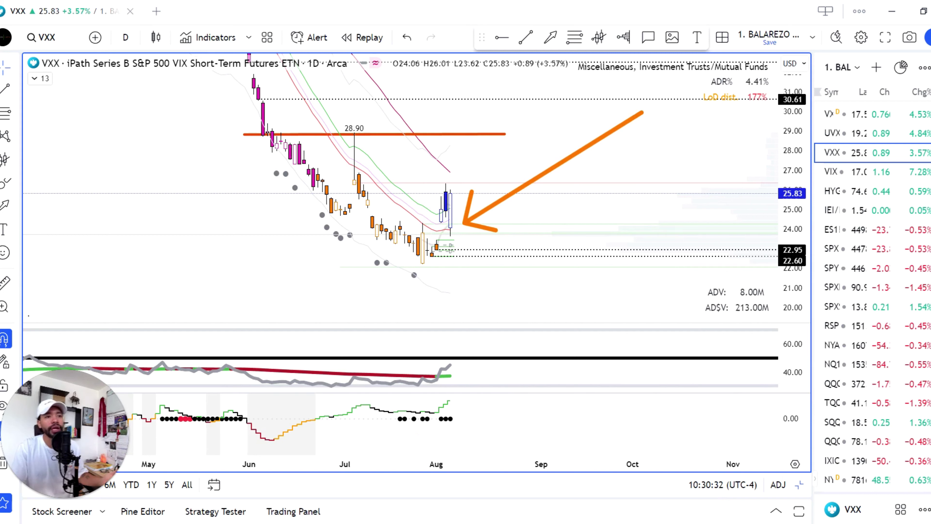
drag(519, 134, 551, 229)
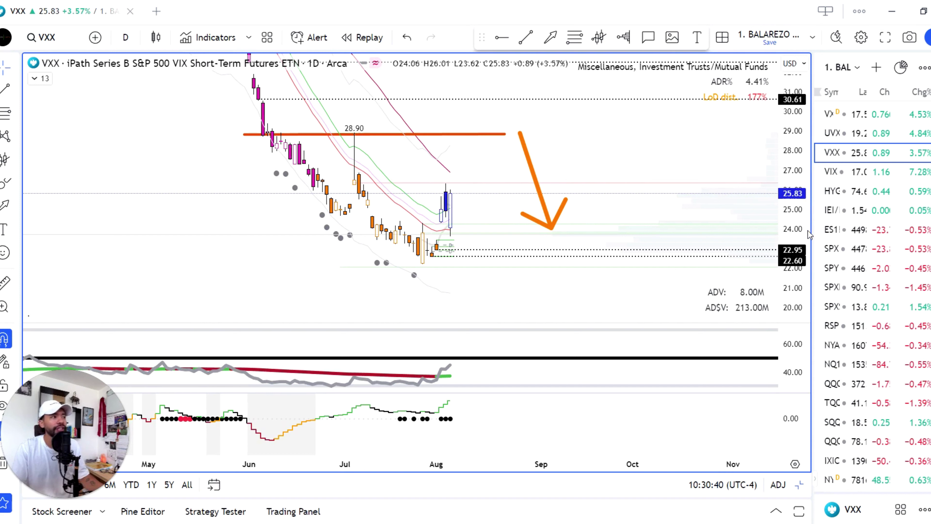
drag(628, 166, 473, 229)
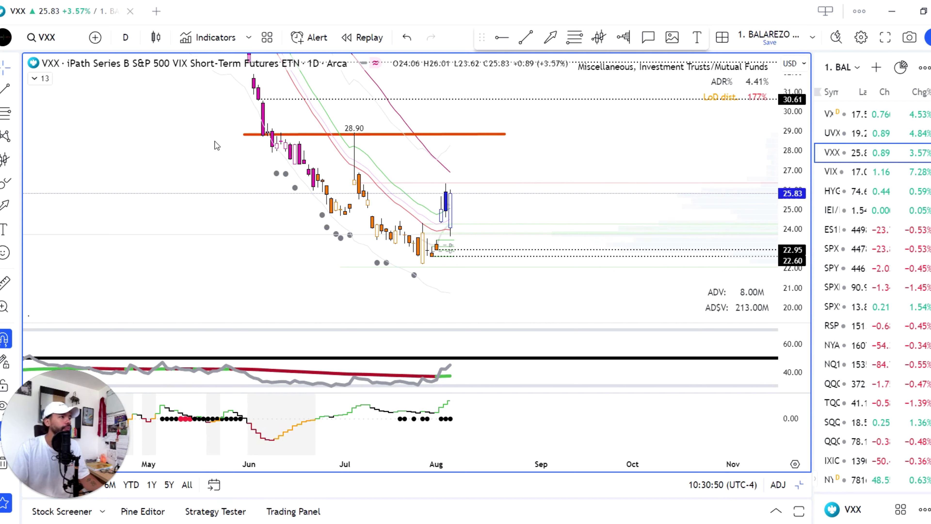
- Mark the 28.90 resistance line with horizontal arrows and sketch a zigzag projected price path rising to it, and clear the drawing
mouse_move(208, 135)
mouse_down()
mouse_move(613, 145)
mouse_move(677, 135)
mouse_up()
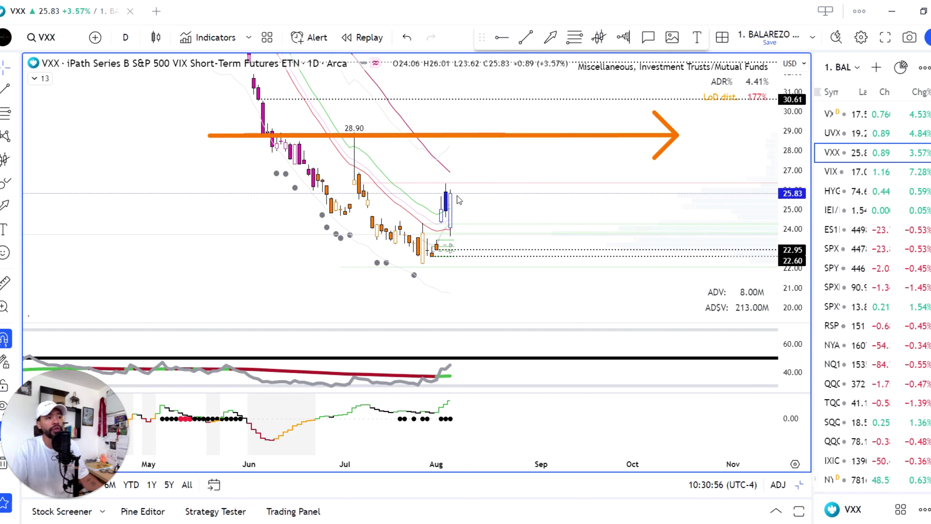
drag(514, 217, 529, 146)
drag(227, 137, 638, 135)
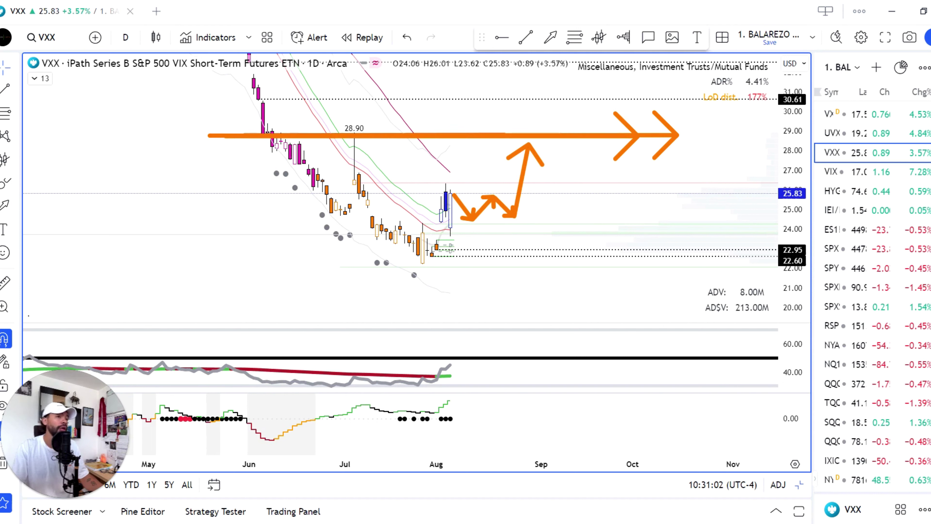
key(Escape)
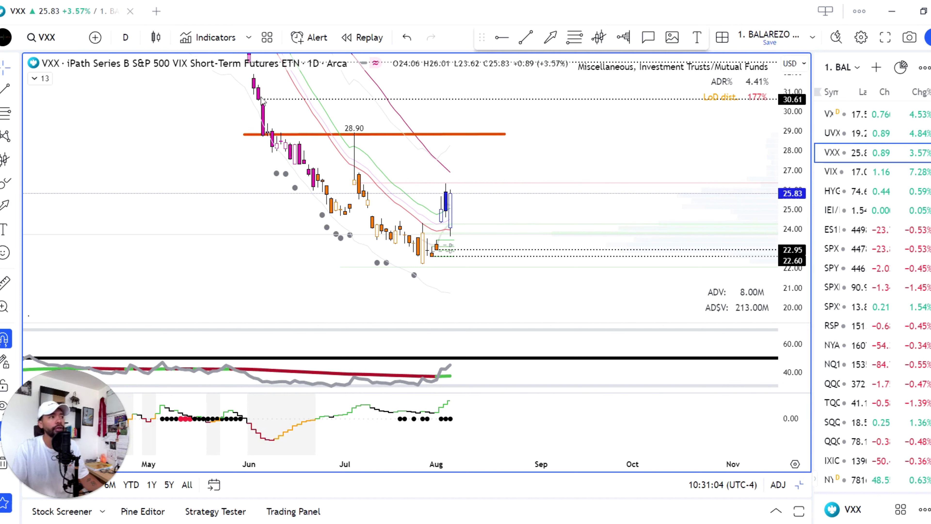
- Mark the dotted 30.61 level and the 28.90 resistance line with horizontal arrows, and clear them
mouse_move(242, 93)
mouse_down()
mouse_move(636, 101)
mouse_move(611, 124)
mouse_up()
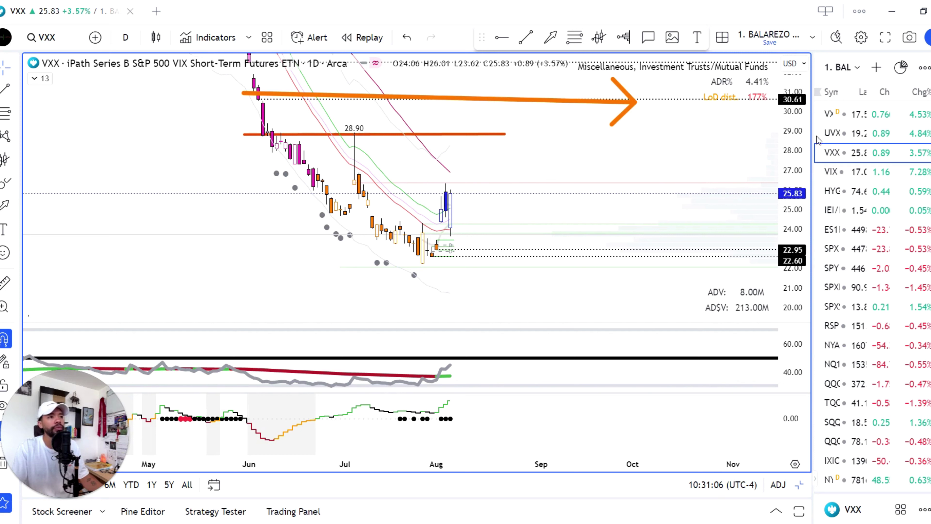
drag(649, 97, 763, 107)
drag(740, 82, 737, 128)
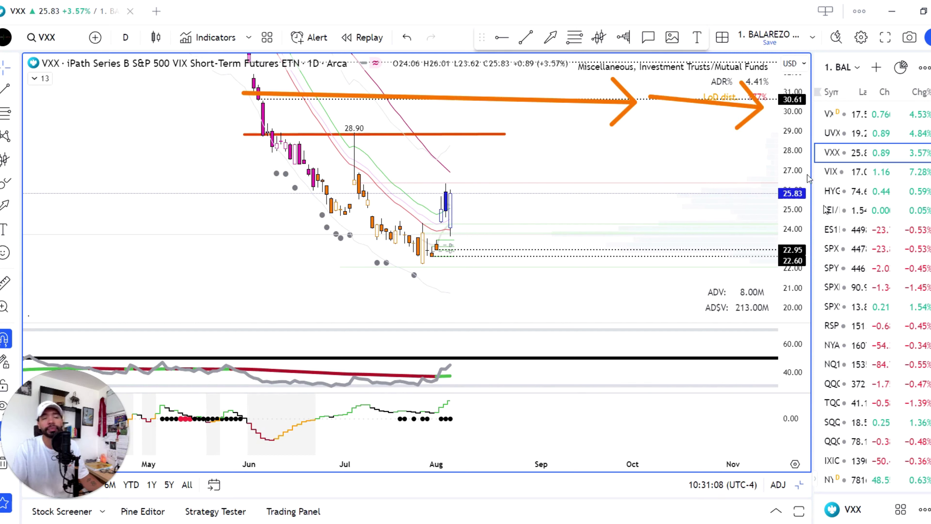
key(Escape)
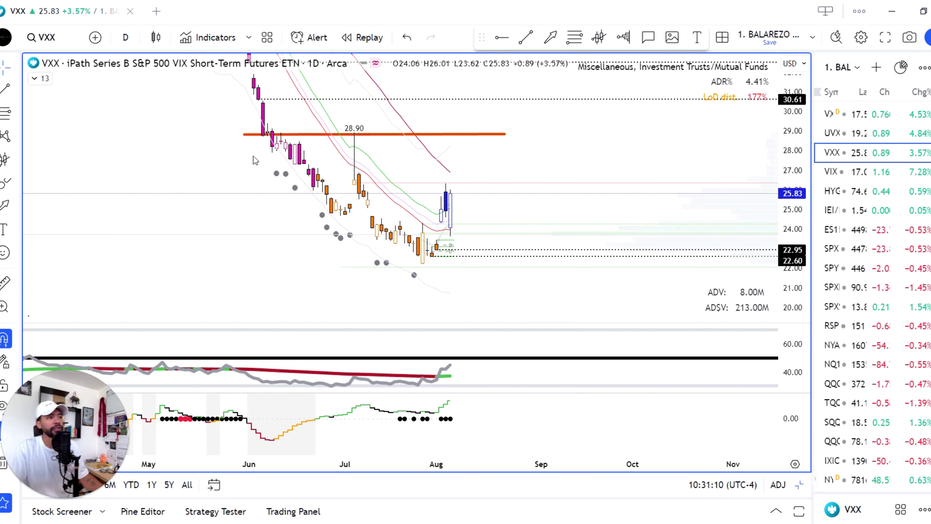
drag(226, 134, 608, 135)
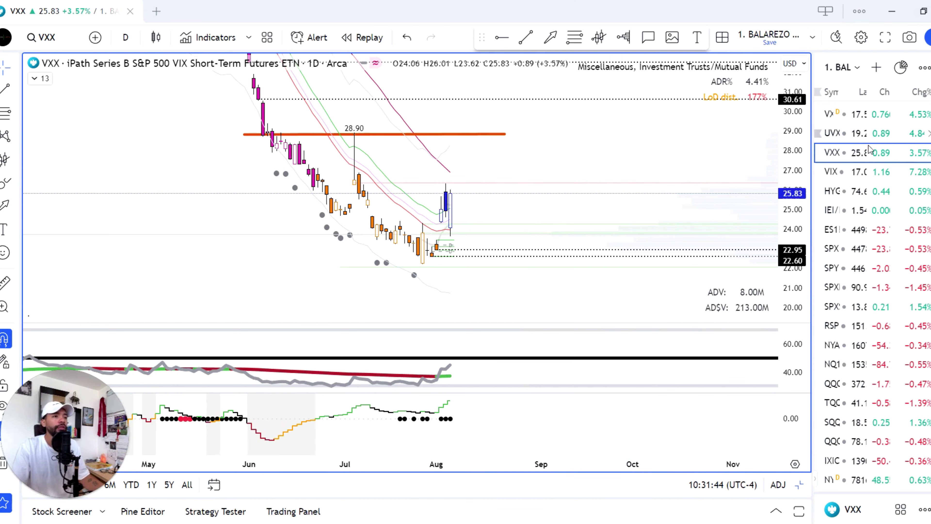
- Open the ES1! S&P 500 E-mini Futures chart from the watchlist and point a temporary arrow at its late-July peak
scroll(891, 245, down, 3)
click(888, 171)
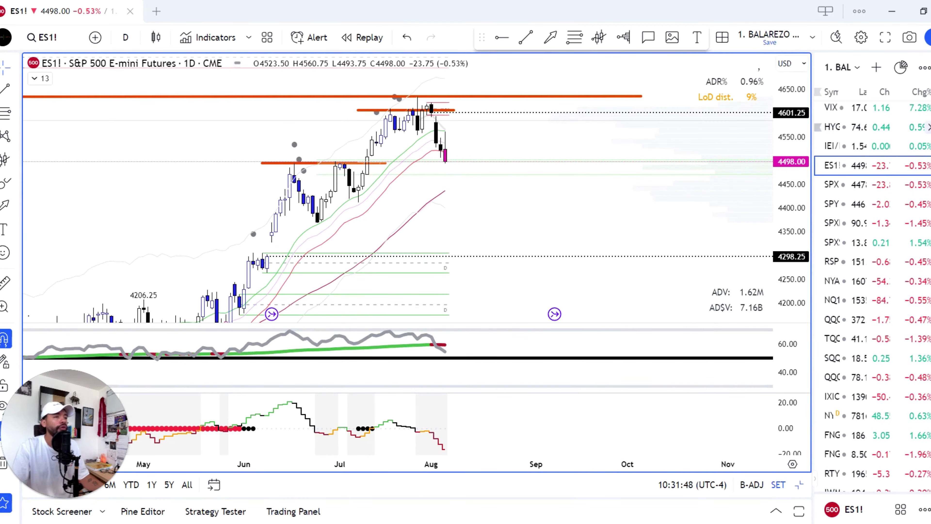
drag(673, 201, 584, 228)
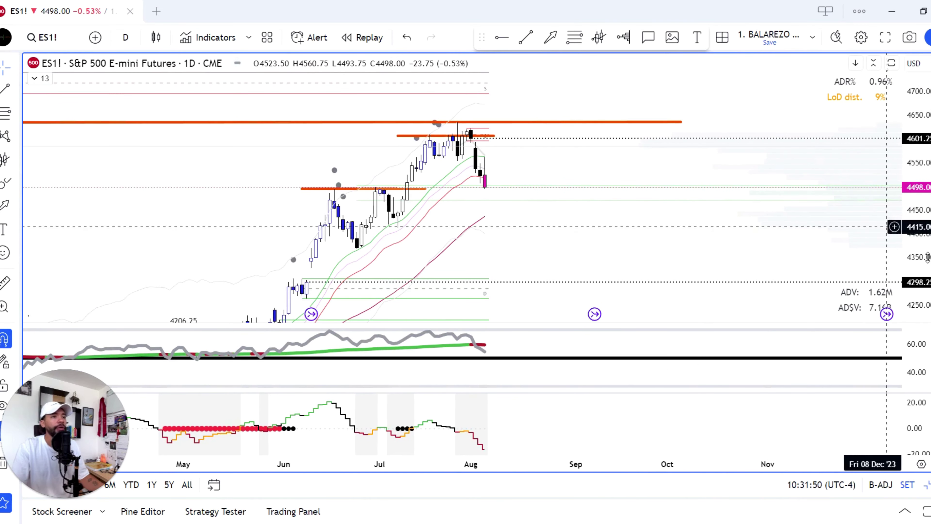
drag(925, 224, 926, 187)
drag(717, 231, 695, 240)
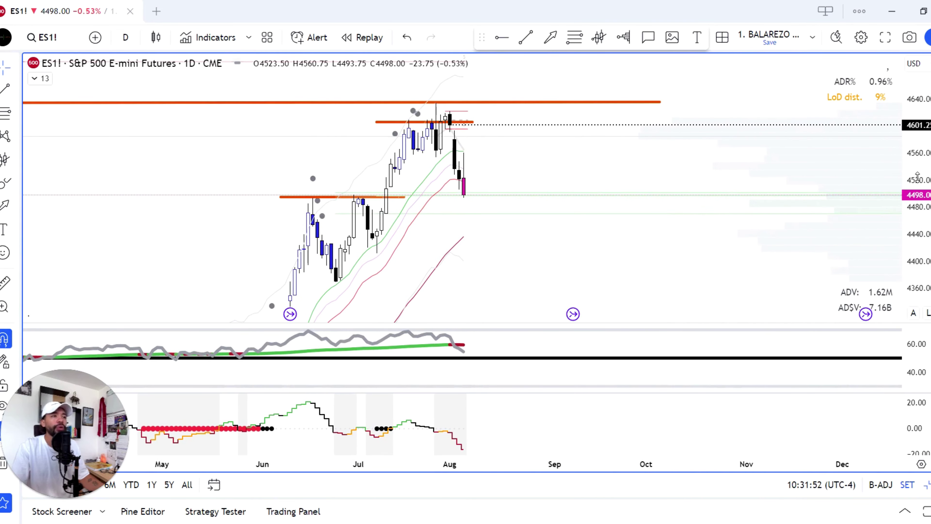
drag(918, 177, 918, 199)
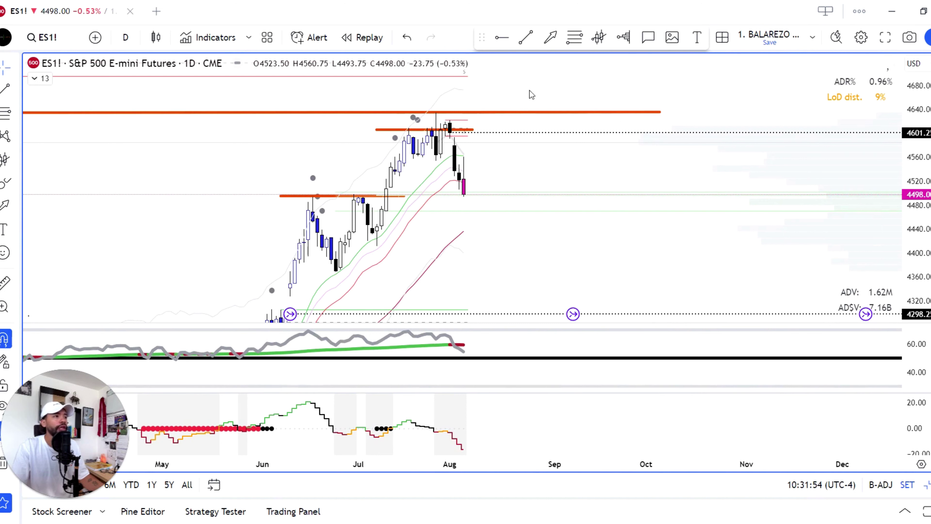
drag(553, 55, 444, 110)
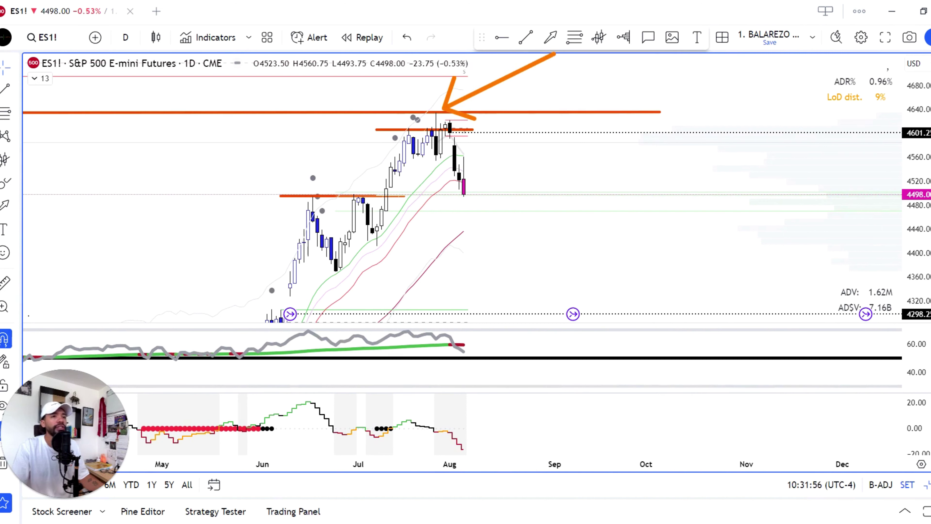
key(Escape)
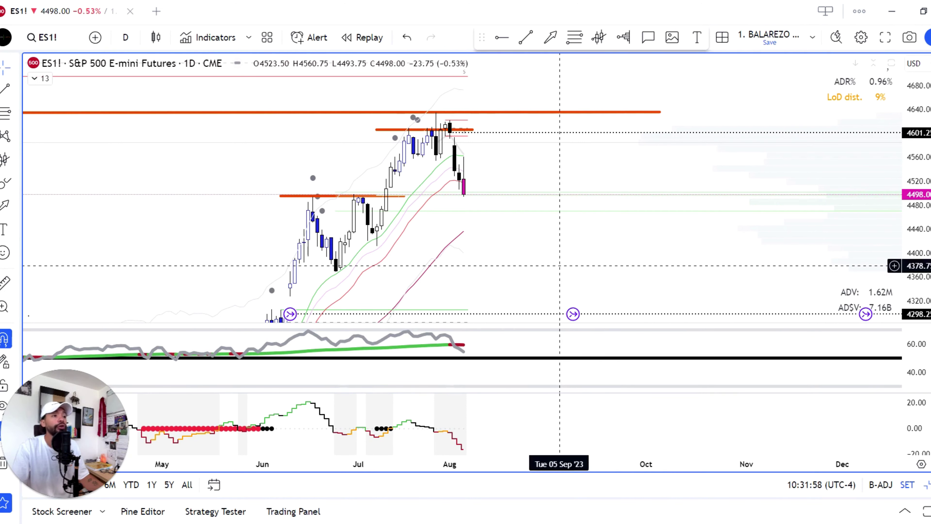
- Switch the chart to the SPX symbol and point a temporary arrow at the index's late-July peak
text(SPX)
key(Return)
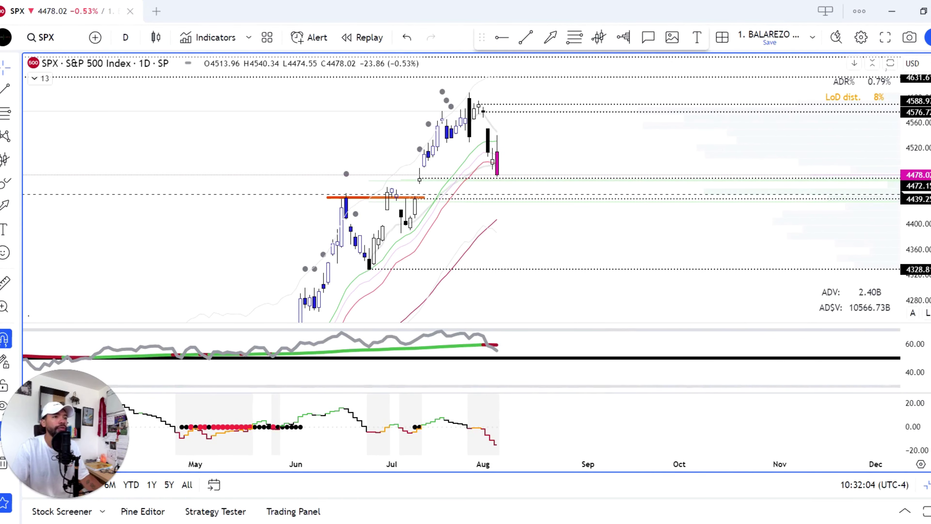
drag(558, 75, 478, 98)
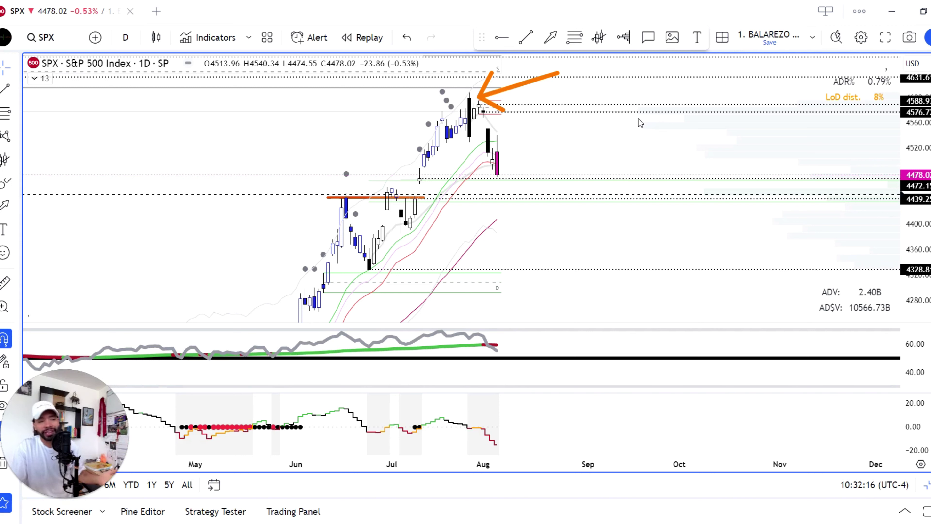
key(Escape)
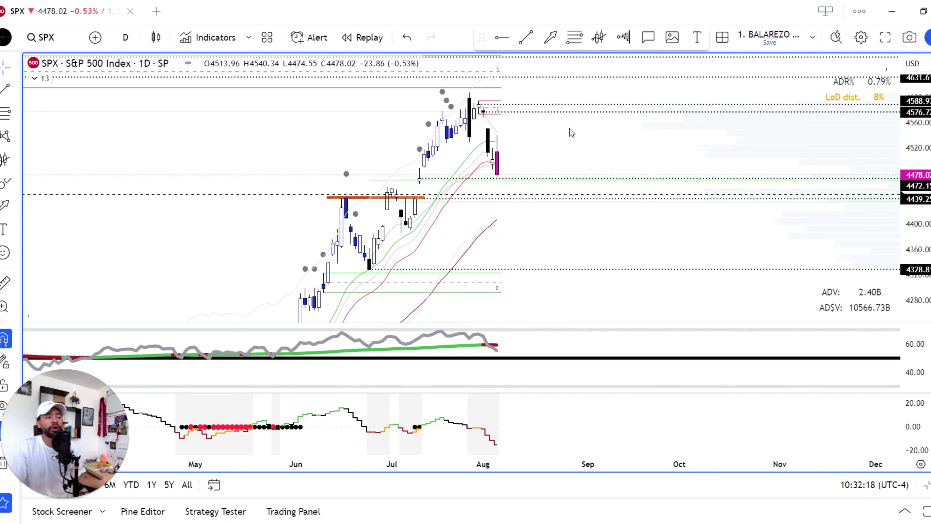
- Point an arrow at the large black candle at the SPX peak, and draw another along the June pullback
drag(574, 70, 476, 94)
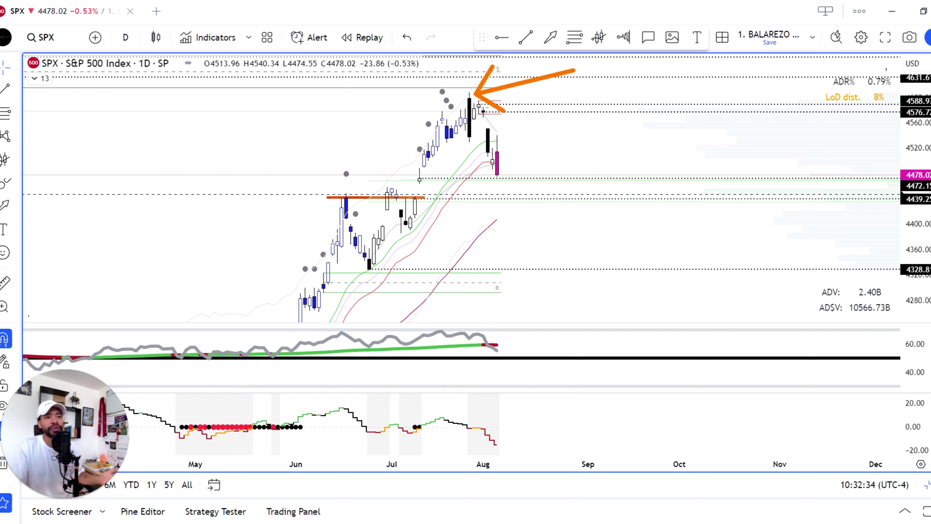
drag(330, 196, 363, 277)
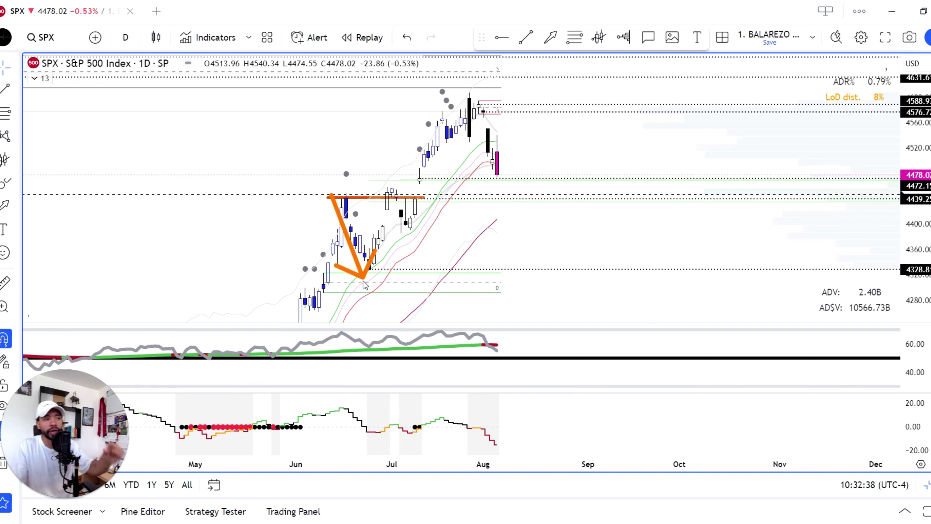
- Trace the June-to-July swings on the SPX chart with arrows following the rallies and the early-July dip, and clear the arrows
mouse_move(392, 186)
mouse_down()
mouse_move(399, 241)
mouse_move(449, 138)
mouse_up()
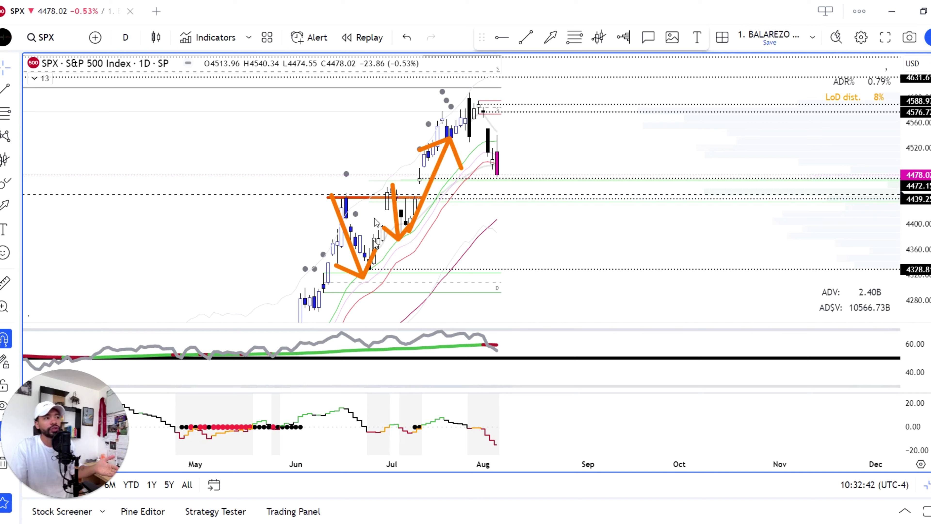
drag(372, 269, 383, 183)
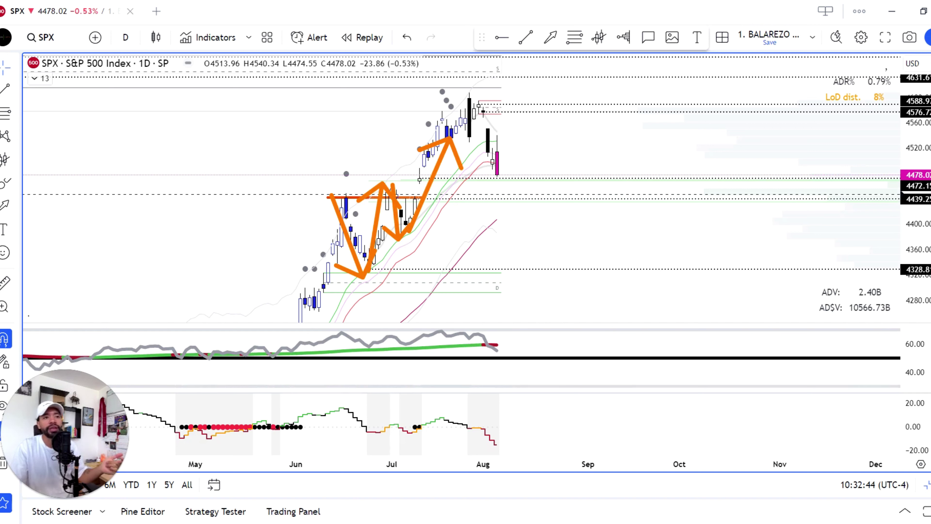
key(Escape)
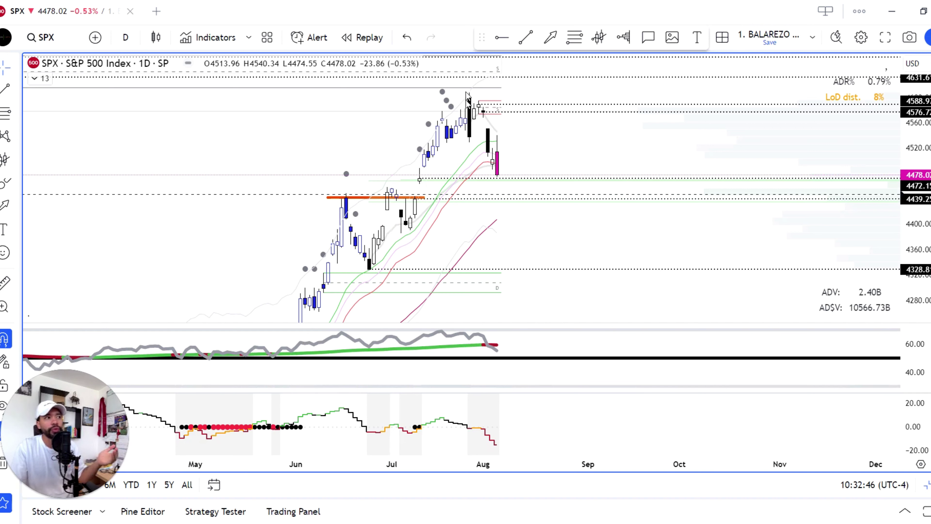
- Point temporary arrows at the large black candle at the SPX peak and at the early-August sell-off candles
drag(466, 81, 466, 141)
drag(634, 84, 506, 146)
drag(686, 120, 539, 165)
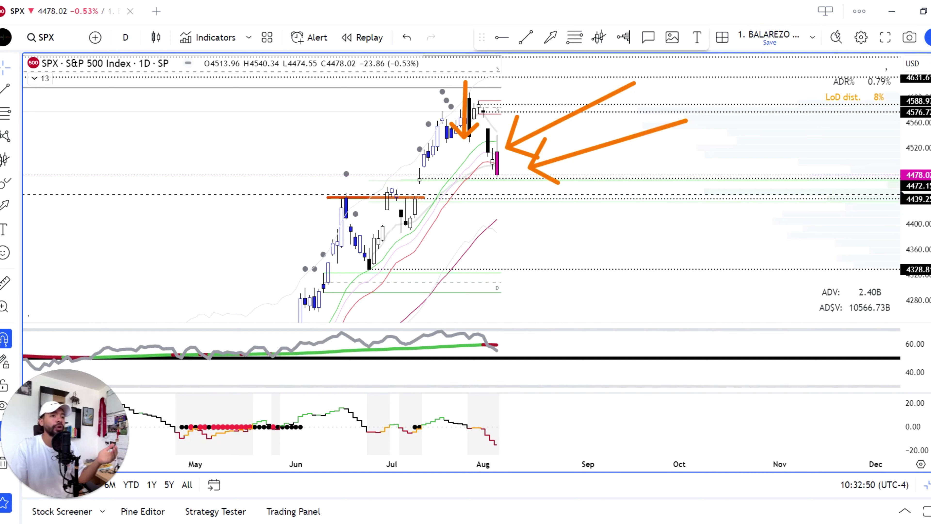
key(Escape)
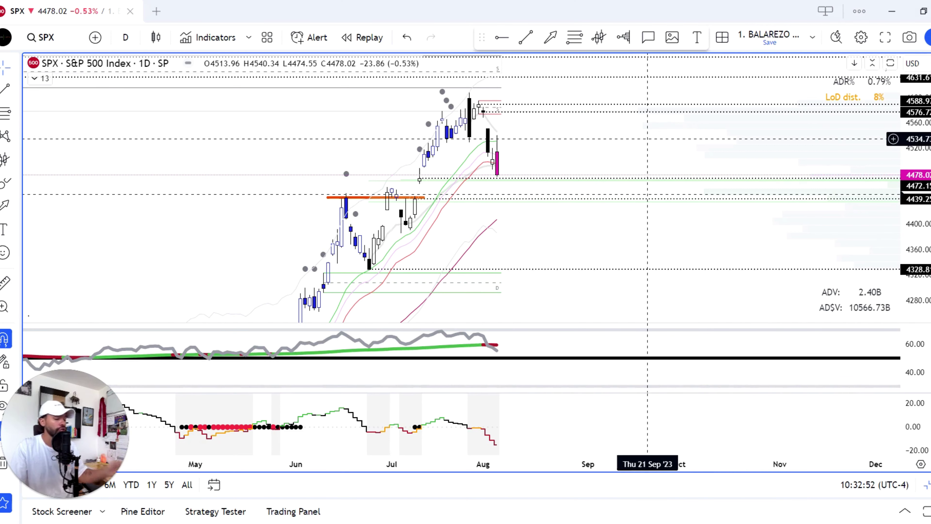
- Switch the chart to the ES1! symbol and point arrows at the late-July high from above and below
text(ES)
click(250, 170)
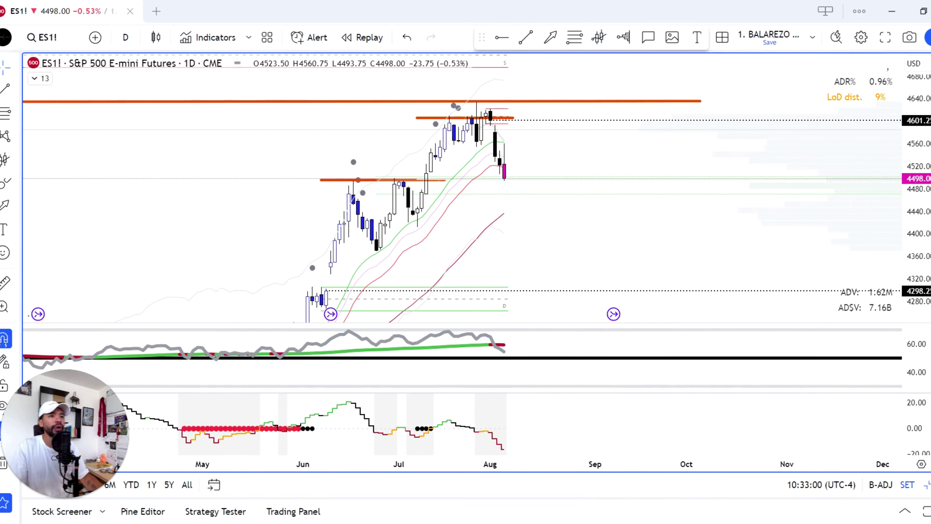
drag(529, 65, 480, 101)
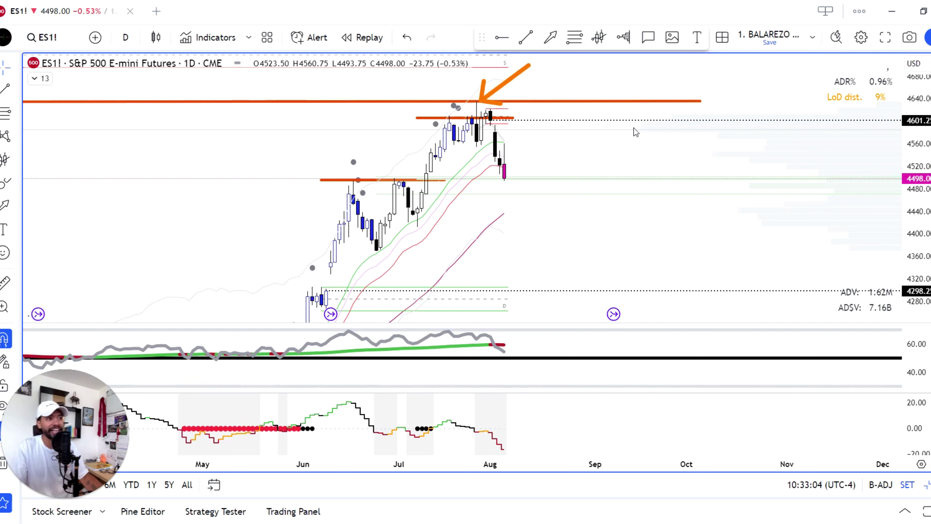
drag(474, 146, 485, 116)
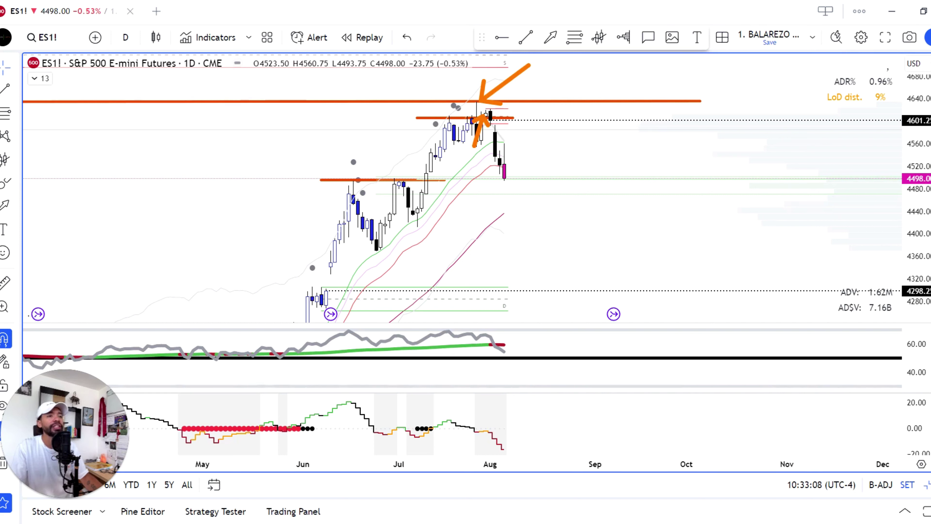
- Draw horizontal arrows along the two upper orange resistance lines on the ES1! chart, and clear them
drag(425, 98, 550, 94)
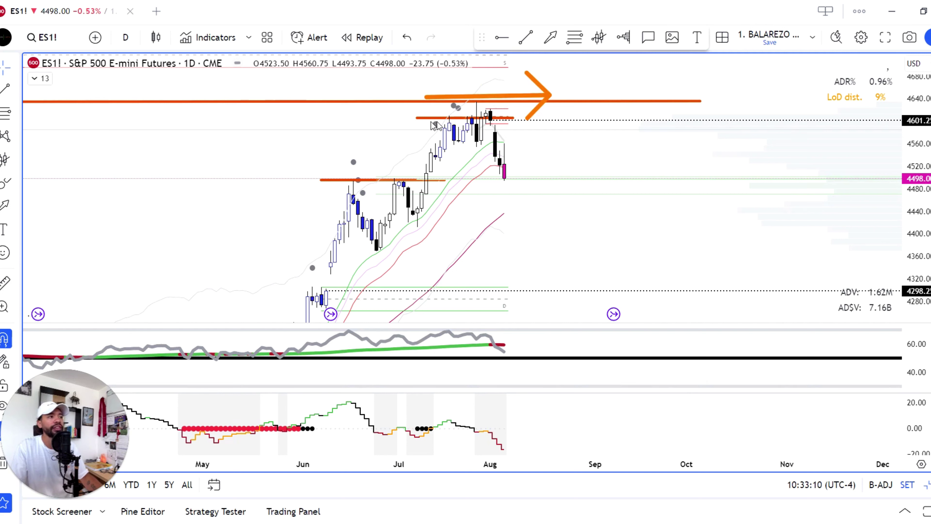
drag(402, 115, 604, 116)
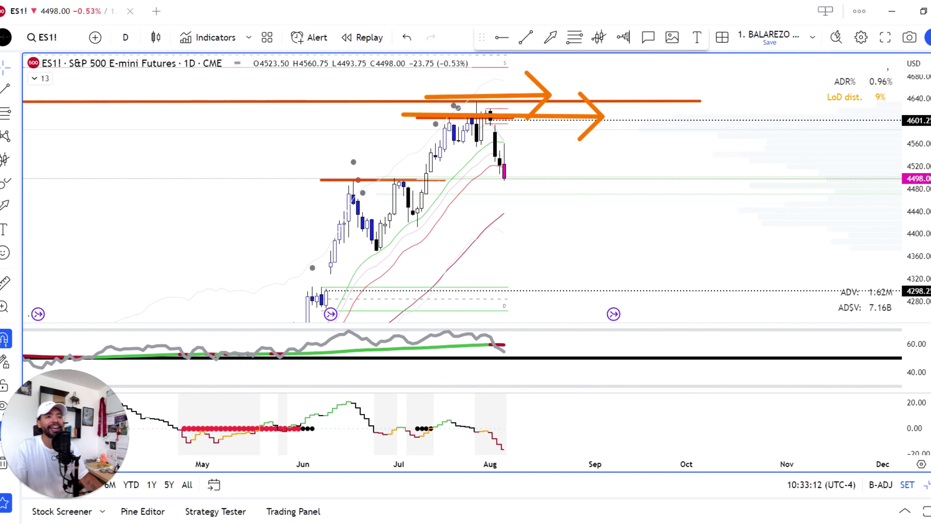
key(Escape)
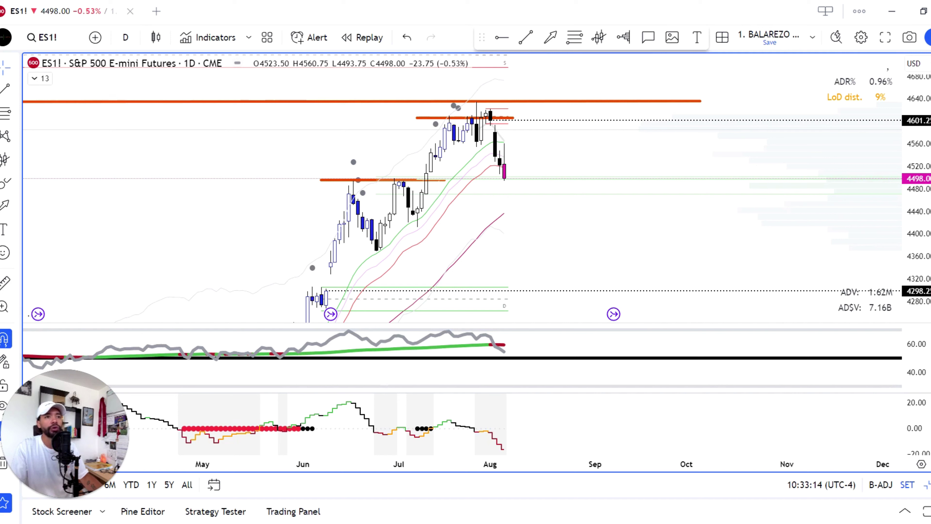
- Frame the late-July peak candles in a temporary box, and replace it with one around the drop into early August
drag(454, 89, 488, 132)
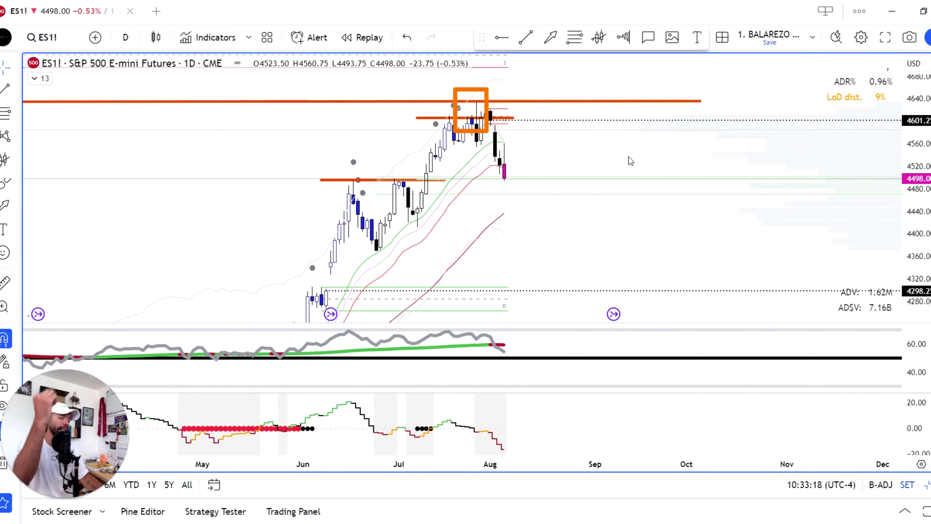
key(Delete)
drag(467, 98, 537, 200)
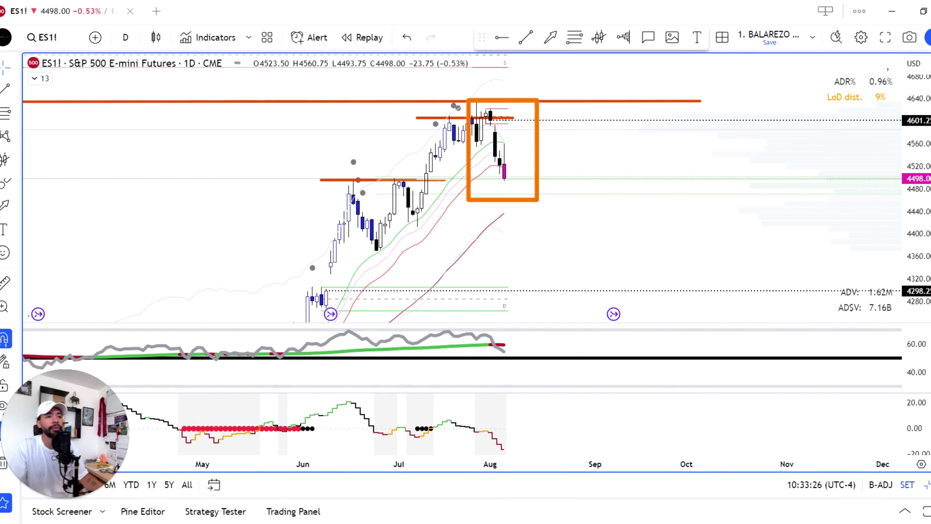
key(Escape)
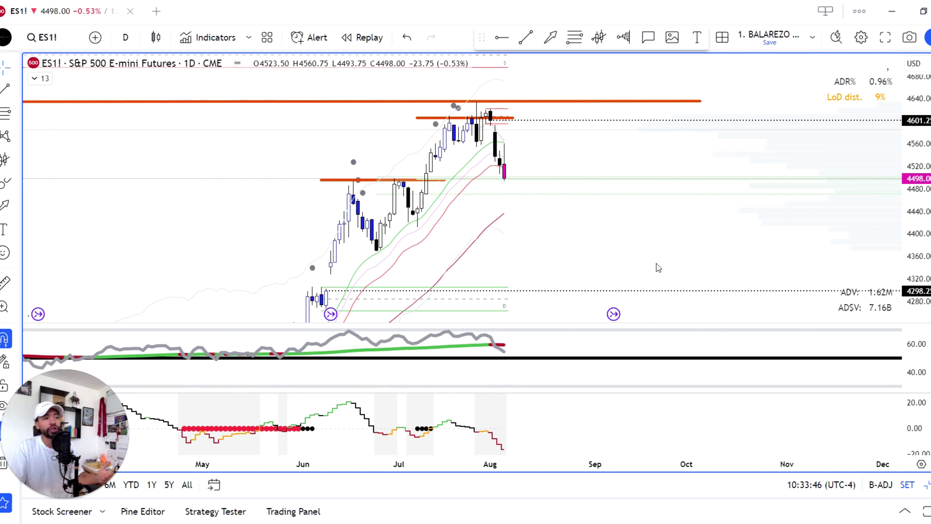
- Draw an arrow down the decline from the late-July peak, point further arrows at its individual candles, and clear them all
drag(615, 272, 513, 220)
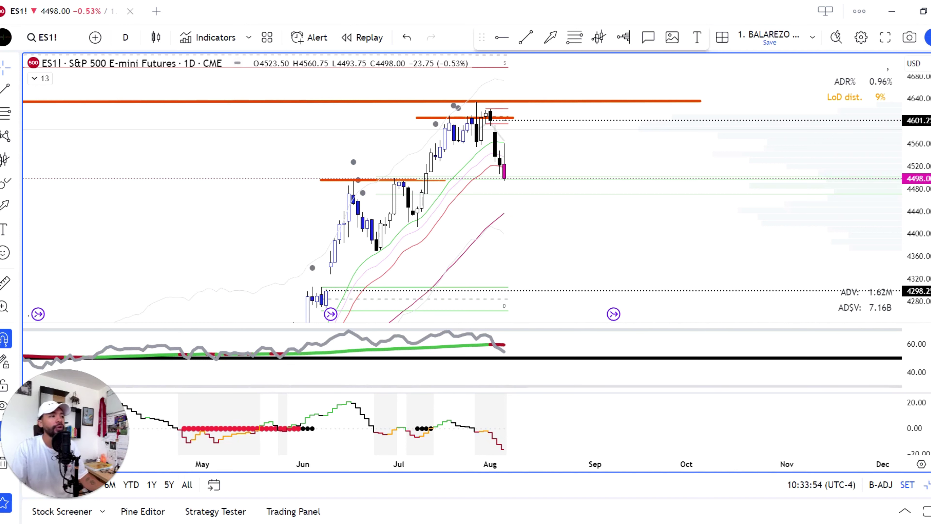
drag(475, 106, 492, 178)
drag(642, 79, 506, 119)
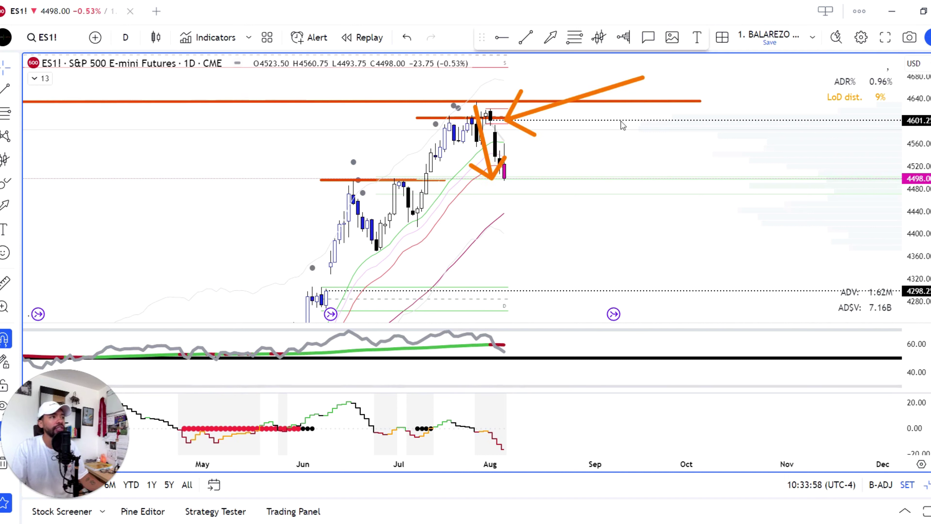
mouse_move(621, 122)
mouse_down()
mouse_move(521, 139)
mouse_move(546, 156)
mouse_move(525, 158)
mouse_up()
mouse_move(643, 155)
mouse_down()
mouse_move(516, 175)
mouse_move(524, 171)
mouse_up()
key(Escape)
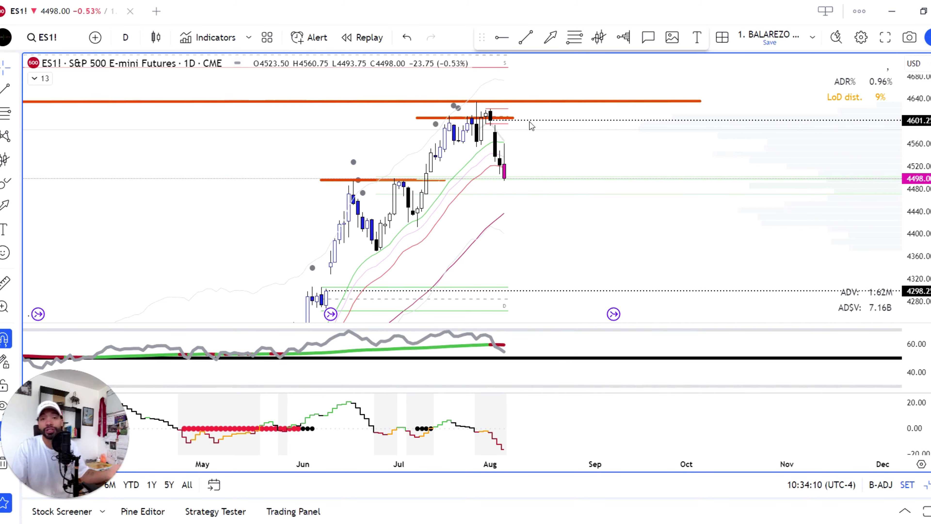
- Extend the mid-June high's orange line with a temporary horizontal arrow through the latest candle, and point an arrow at that candle
drag(326, 177, 659, 179)
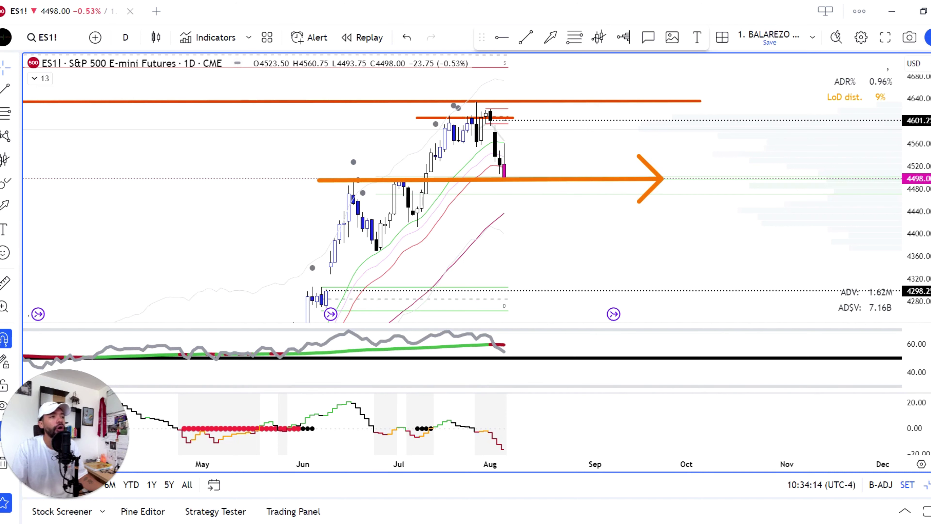
key(Escape)
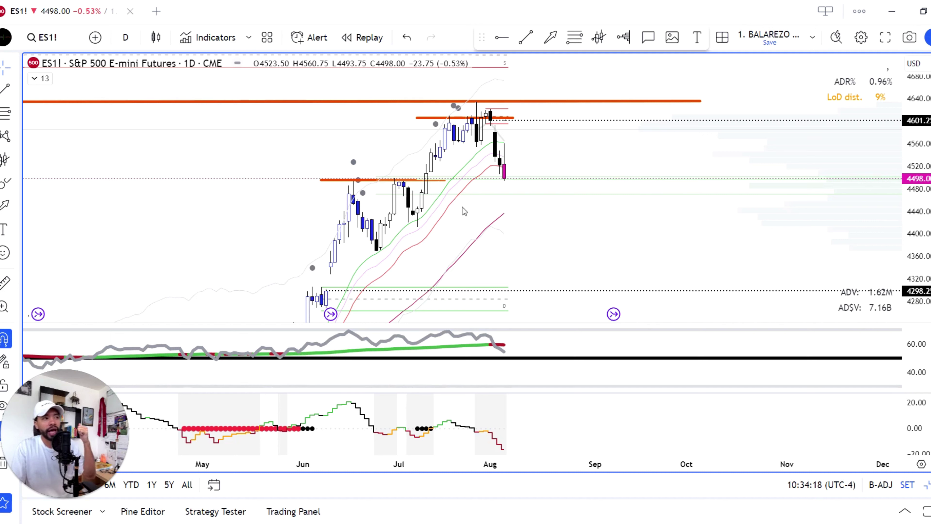
drag(300, 182, 657, 178)
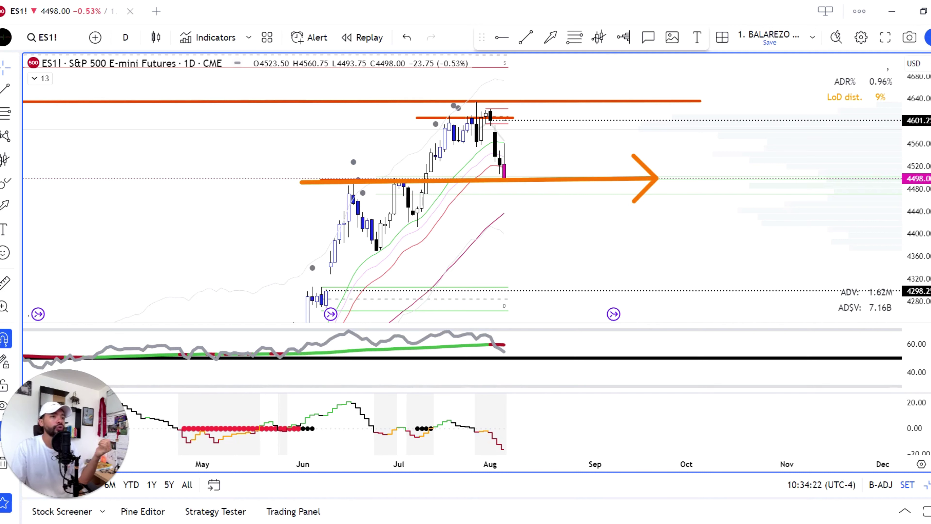
key(Escape)
drag(674, 257, 518, 181)
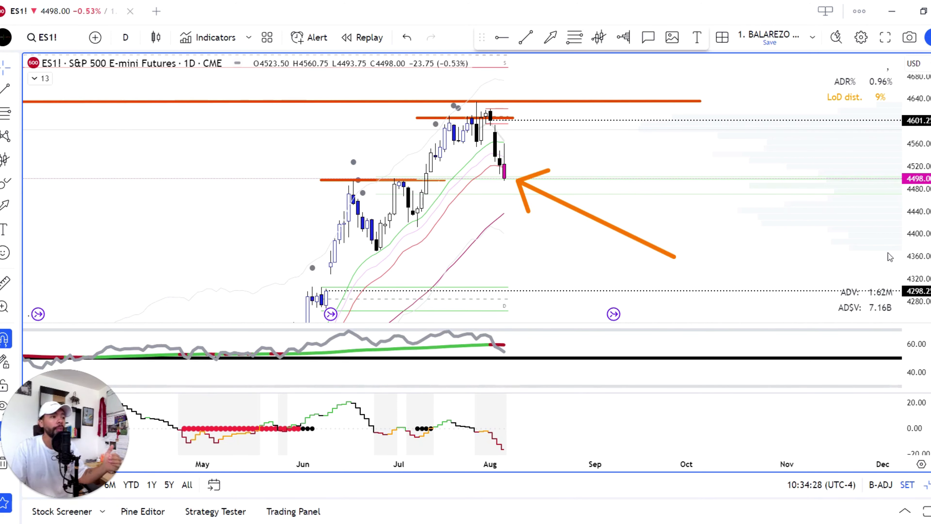
key(Escape)
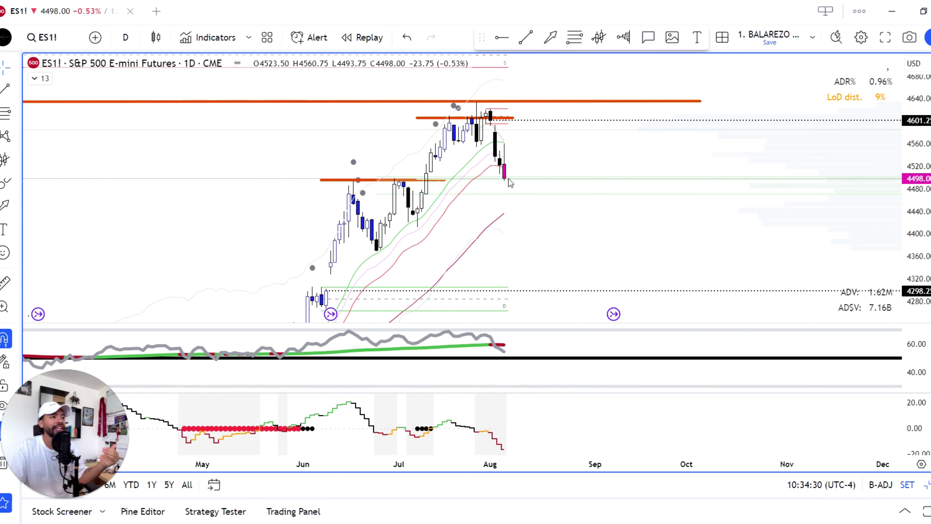
- Sketch a bounce and drop from the latest candle with arrows, adding horizontal arrows near the 4560 and 4440 levels
drag(509, 179, 523, 152)
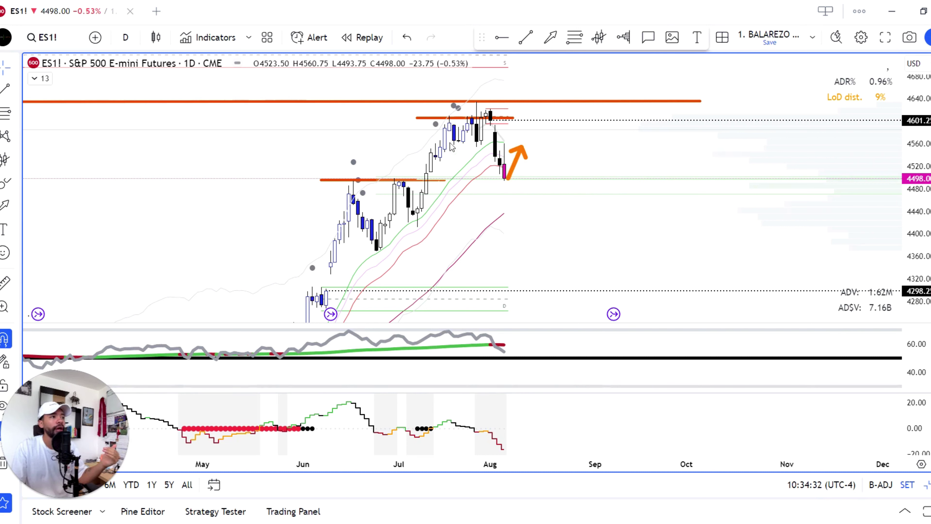
drag(425, 141, 561, 145)
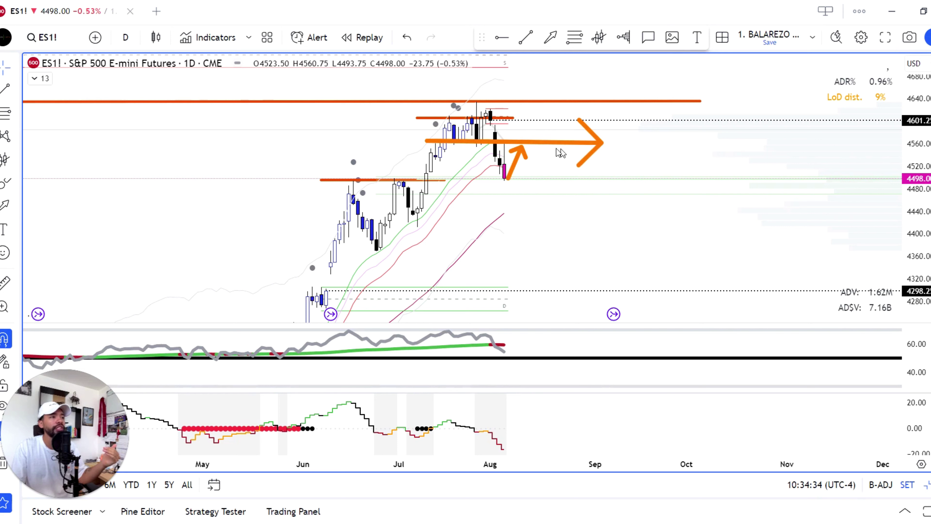
mouse_move(522, 149)
mouse_down()
mouse_move(536, 162)
mouse_move(544, 208)
mouse_up()
drag(414, 208, 733, 207)
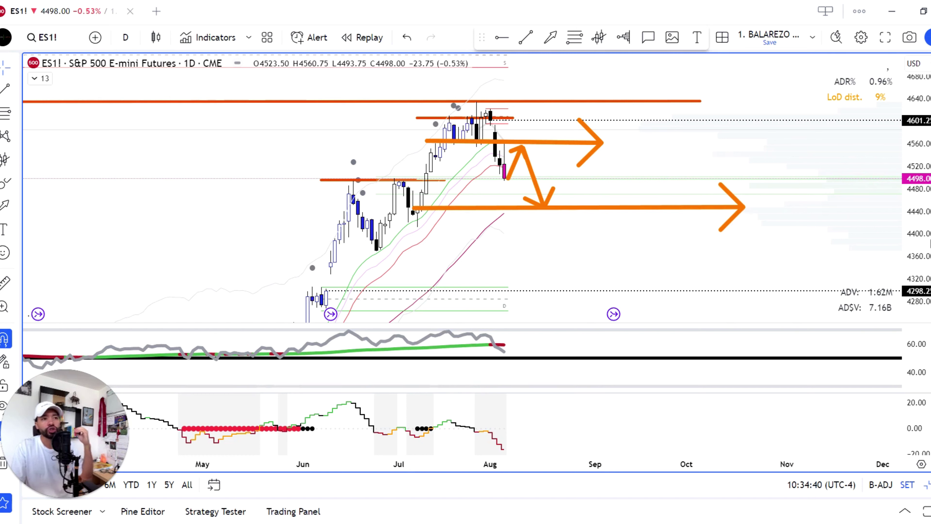
- Circle the 4440 price label and the zone where the projected drop meets that level, and clear all the annotations
mouse_move(878, 201)
mouse_down()
mouse_move(890, 230)
mouse_move(878, 200)
mouse_up()
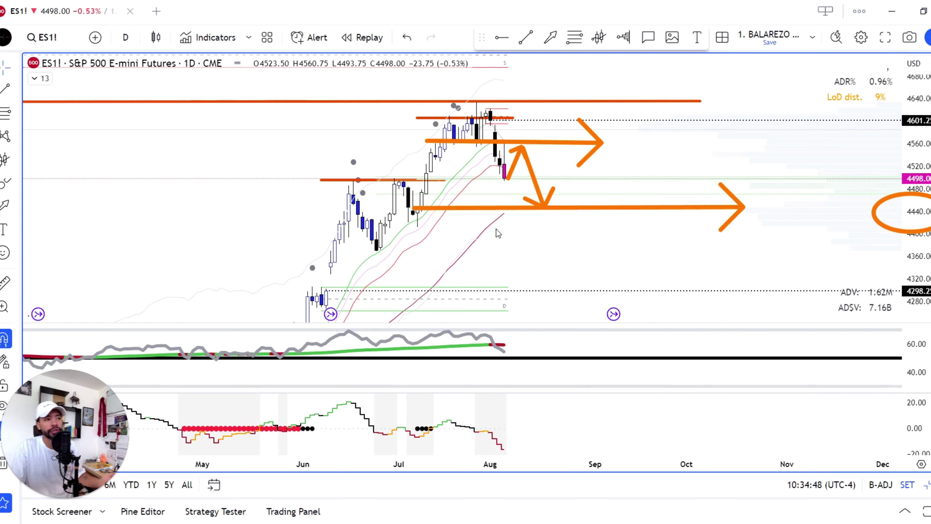
drag(500, 207, 493, 211)
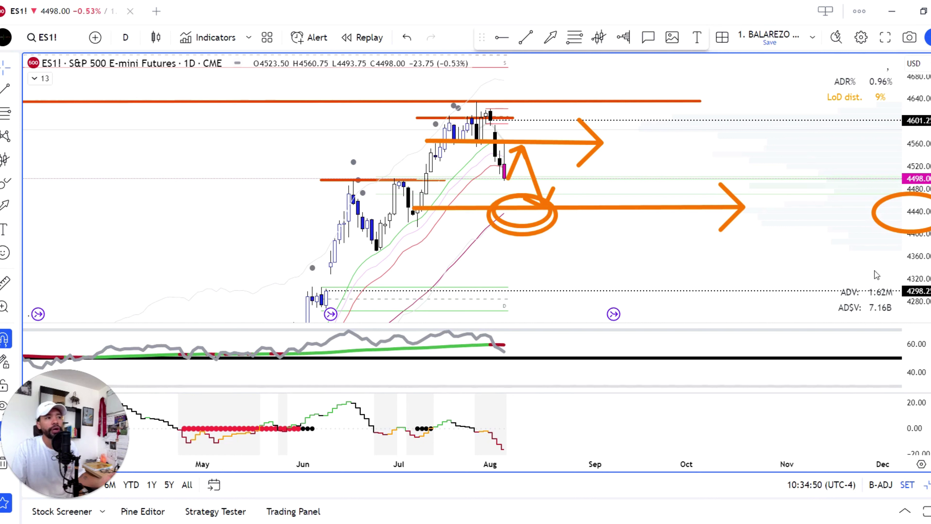
key(Escape)
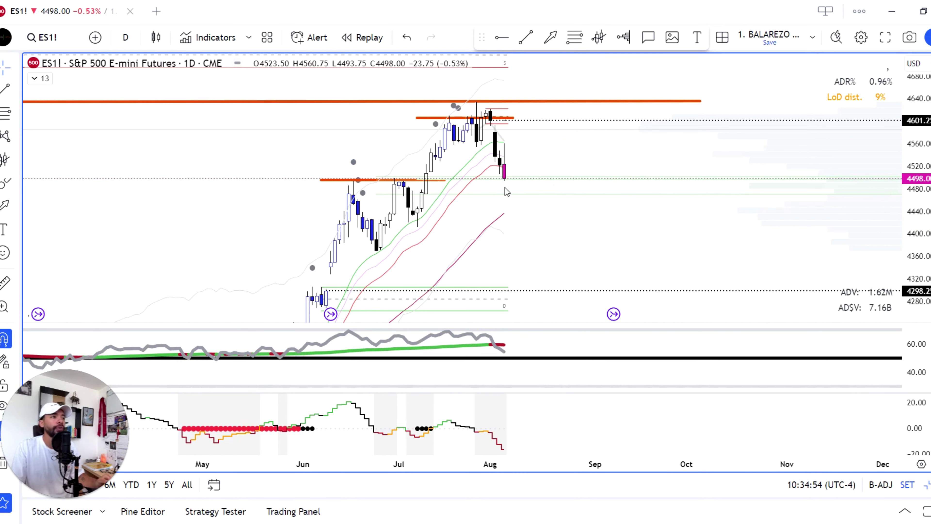
- Sketch a smaller bounce and a drop to a horizontal arrow near the 4440 level, and clear the arrows
click(502, 182)
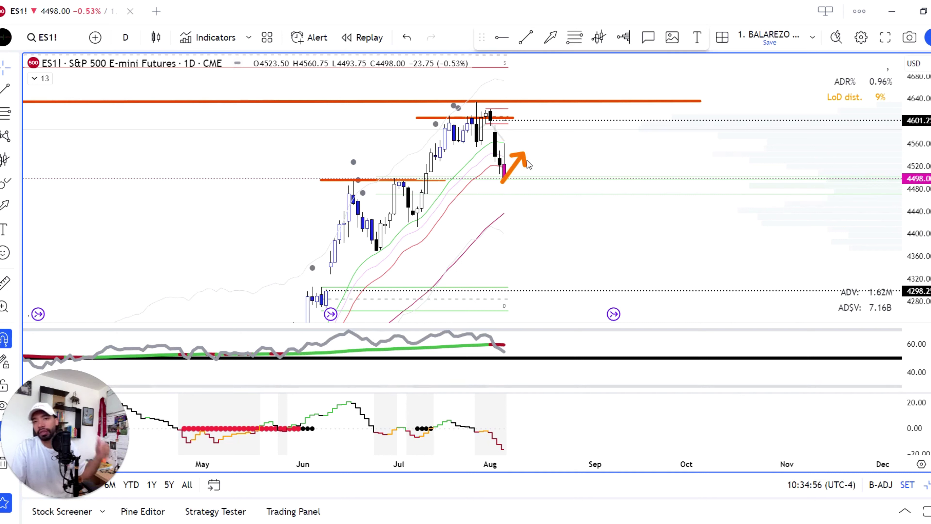
drag(555, 171, 537, 210)
mouse_move(411, 211)
mouse_down()
mouse_move(737, 201)
mouse_move(766, 210)
mouse_up()
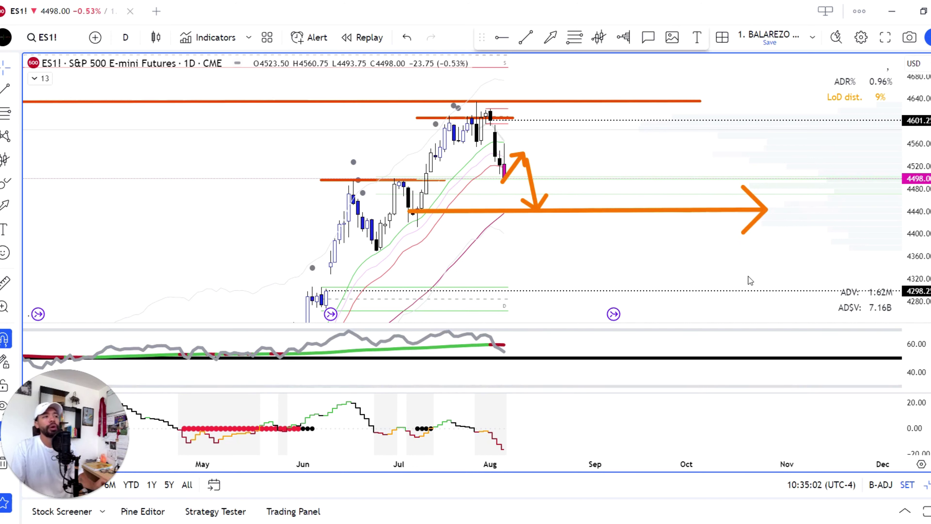
key(e)
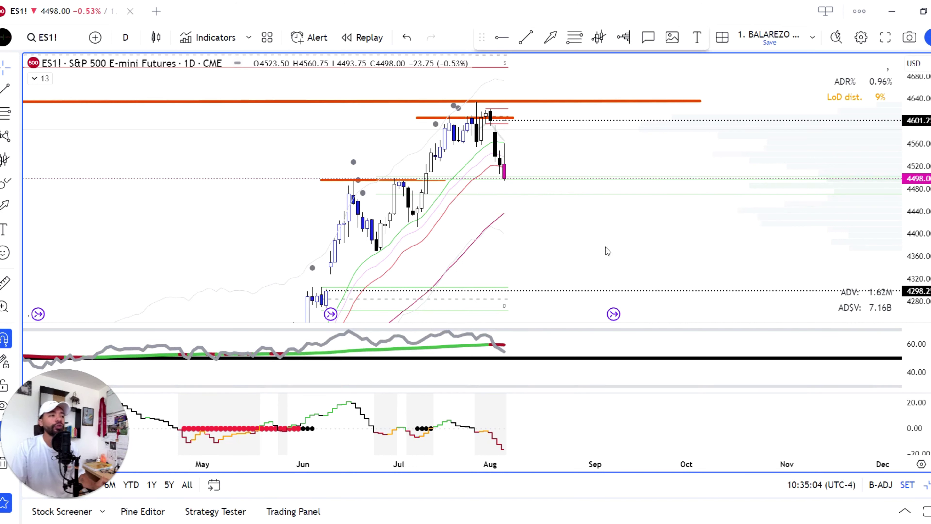
- Point an arrow at the dark red moving average, sketch a zigzag price path rebounding from it, and clear the arrows
mouse_move(612, 251)
mouse_down()
mouse_move(554, 239)
mouse_move(512, 216)
mouse_up()
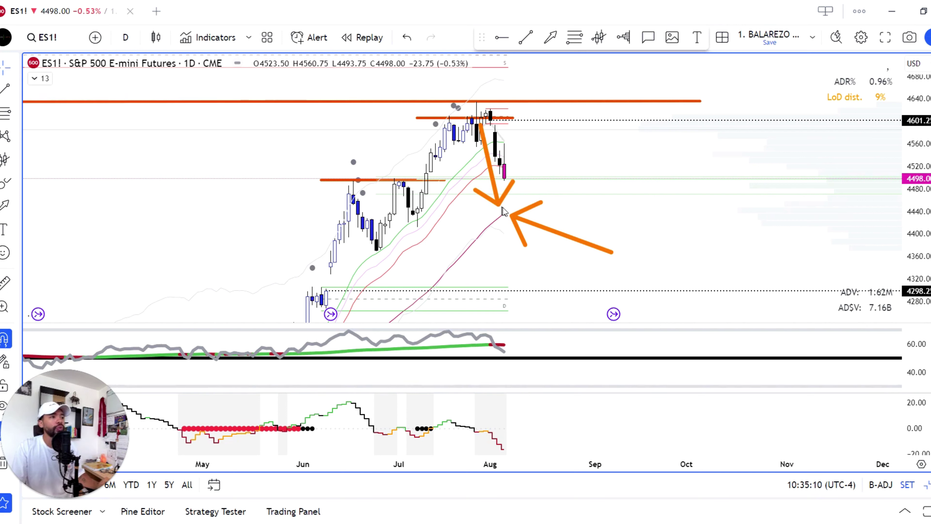
drag(502, 208, 550, 134)
drag(551, 135, 586, 196)
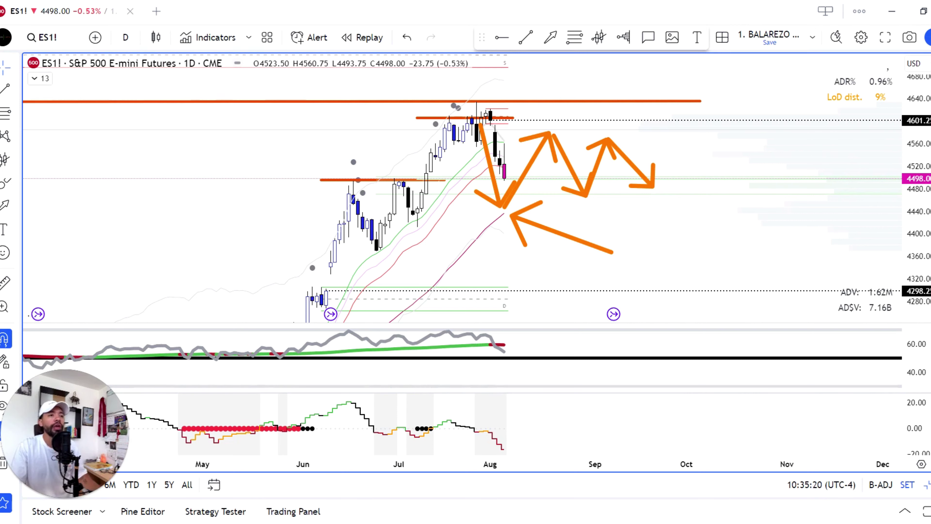
key(Escape)
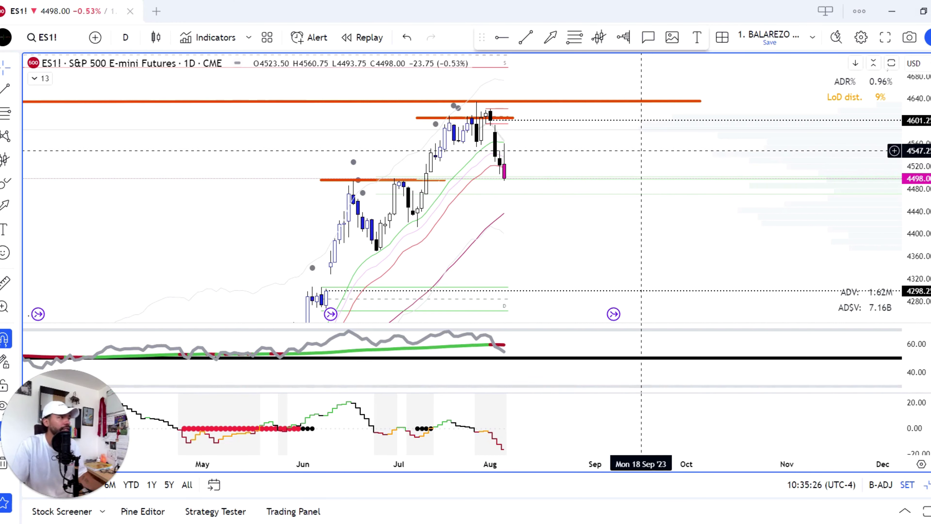
- Switch the chart to the E-mini Nasdaq-100 futures (NQ) and point a temporary arrow at the latest candle
text(NQ)
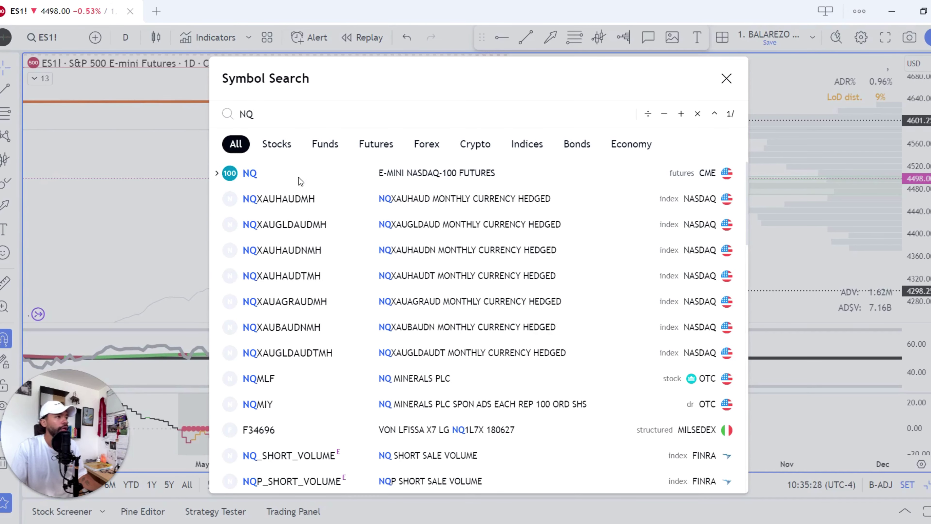
click(251, 174)
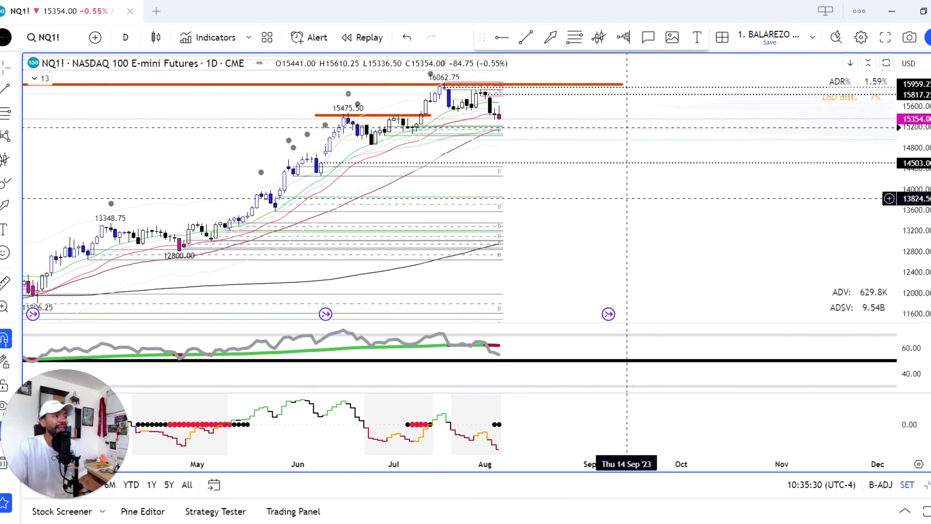
drag(926, 261, 925, 142)
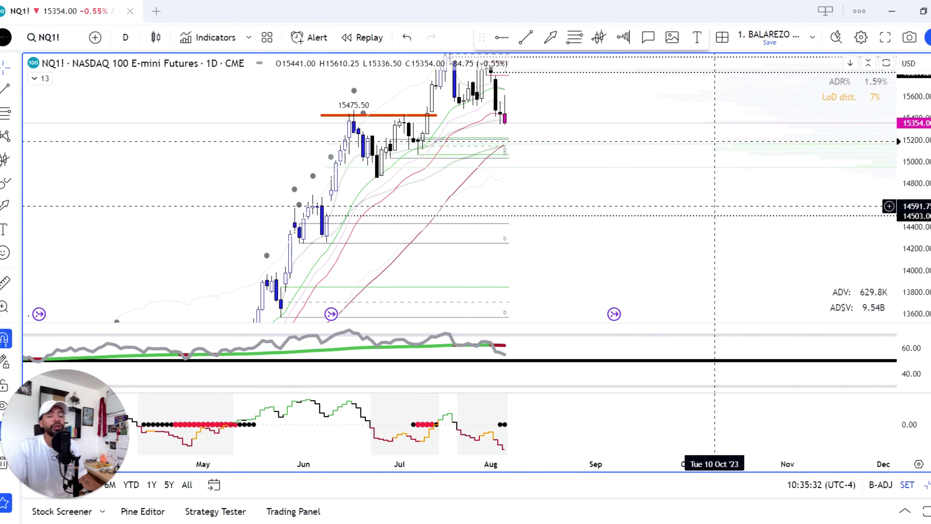
drag(717, 207, 717, 225)
drag(925, 211, 925, 195)
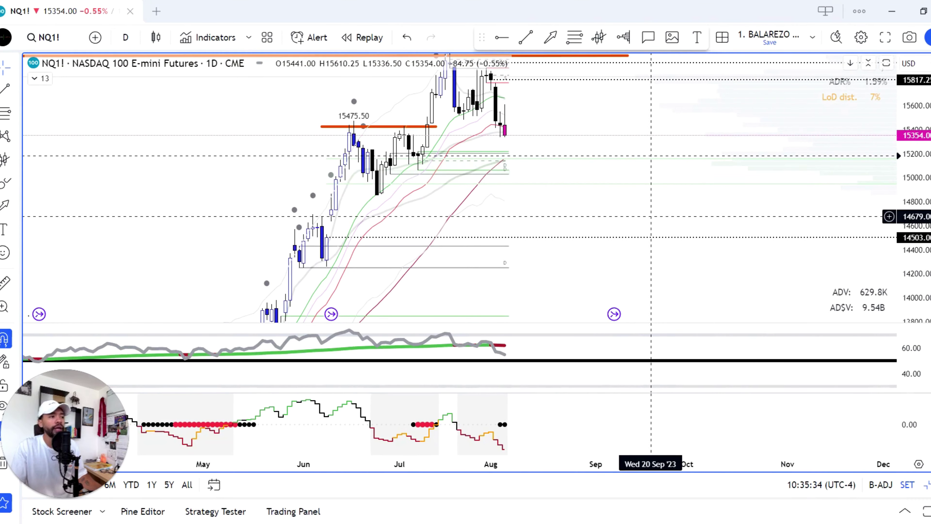
drag(651, 216, 639, 246)
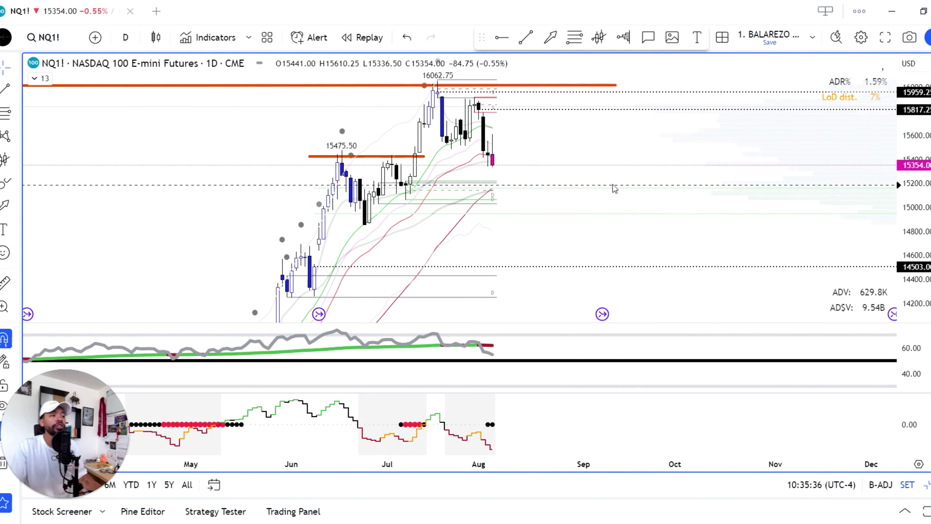
drag(711, 120, 506, 154)
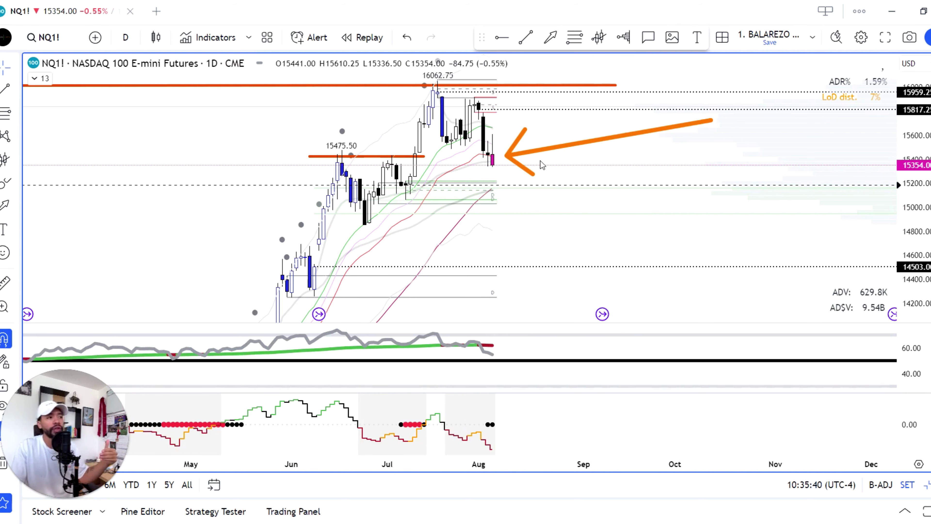
key(Escape)
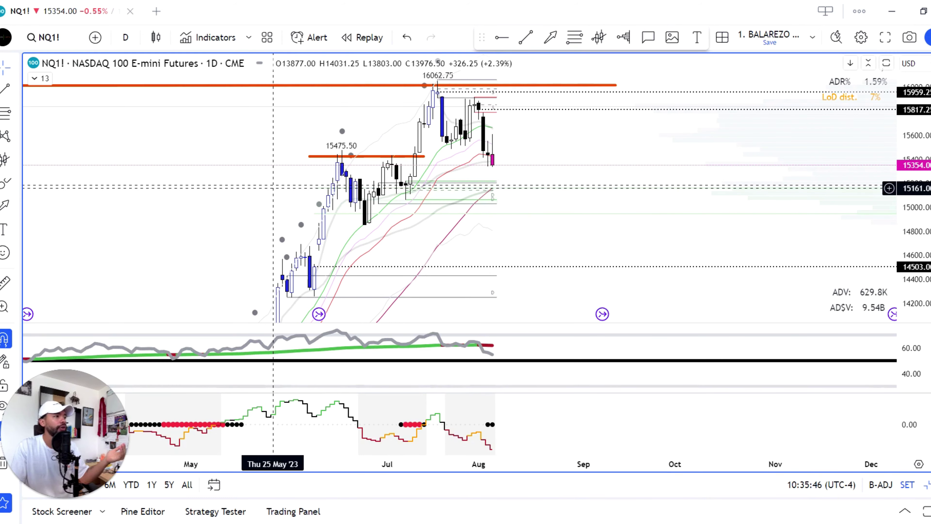
- Hide the alert lines on the Nasdaq-100 futures chart
right_click(273, 190)
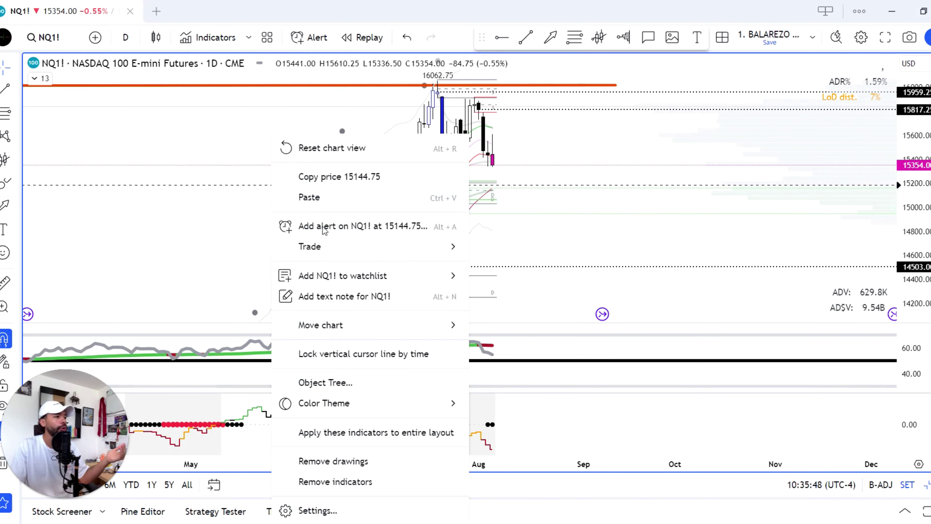
click(207, 187)
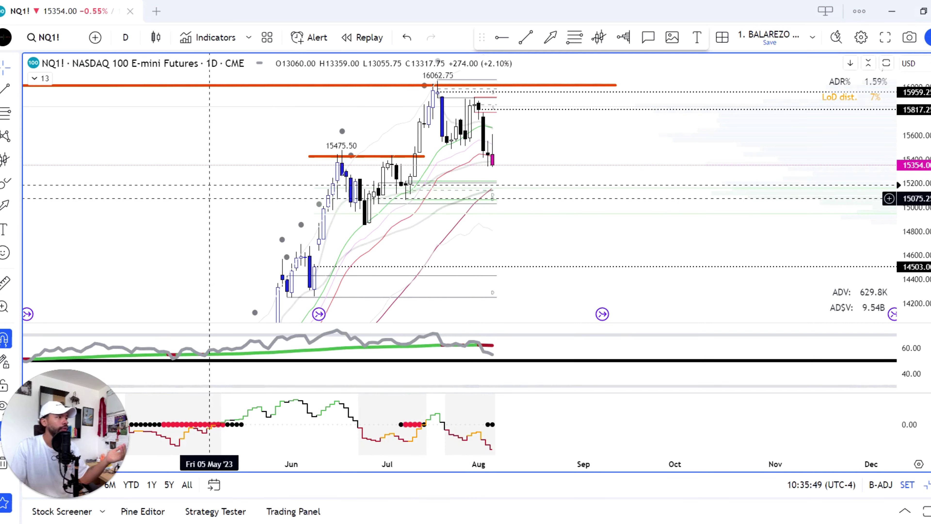
right_click(206, 187)
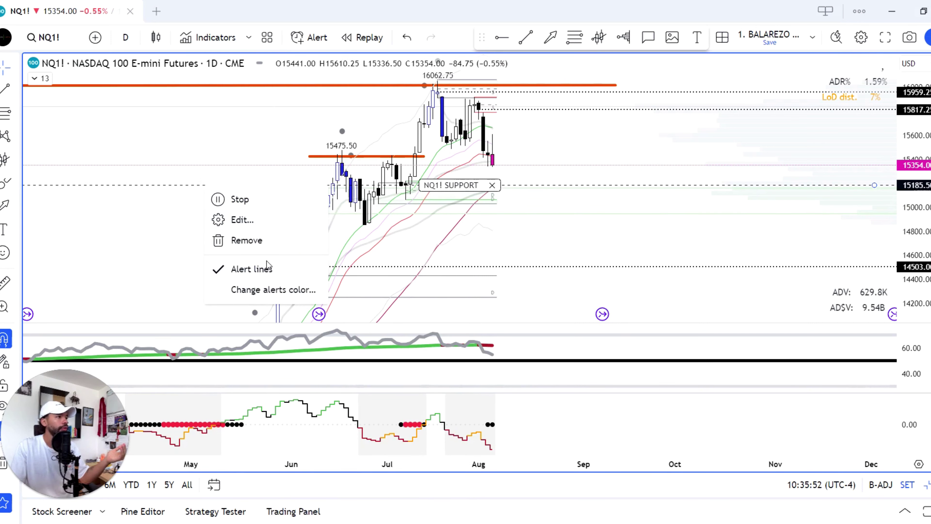
click(251, 270)
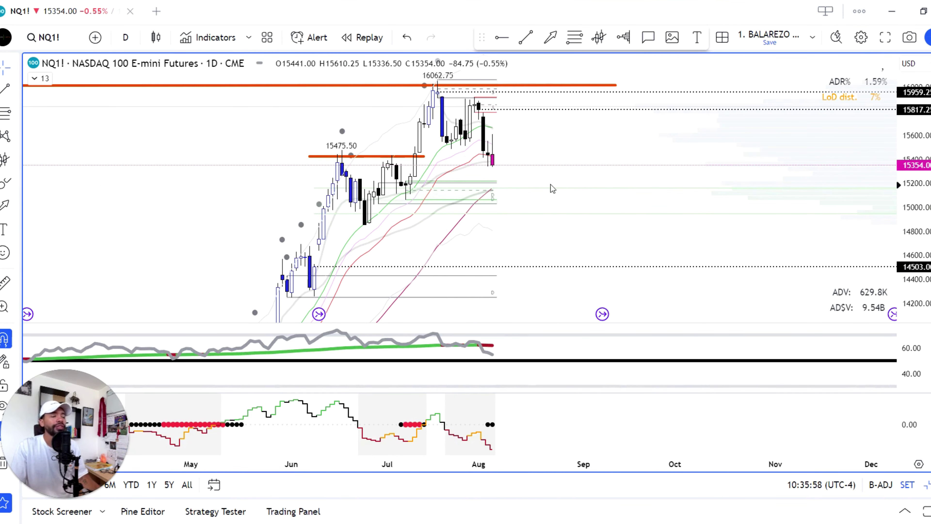
- Sketch a drop from the latest candle to horizontal arrows just below the 15200 level, and clear the arrows
mouse_move(494, 156)
mouse_down()
mouse_move(507, 190)
mouse_move(597, 190)
mouse_up()
drag(475, 193, 643, 193)
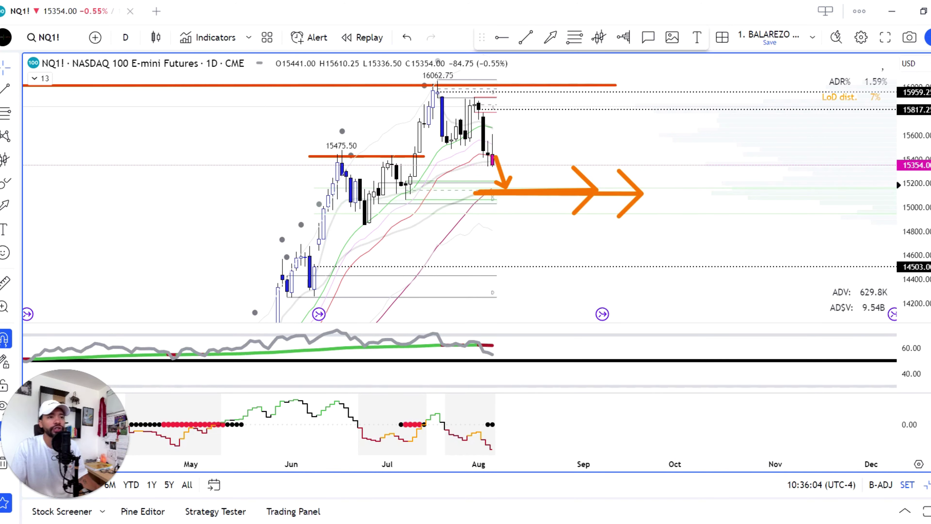
key(Escape)
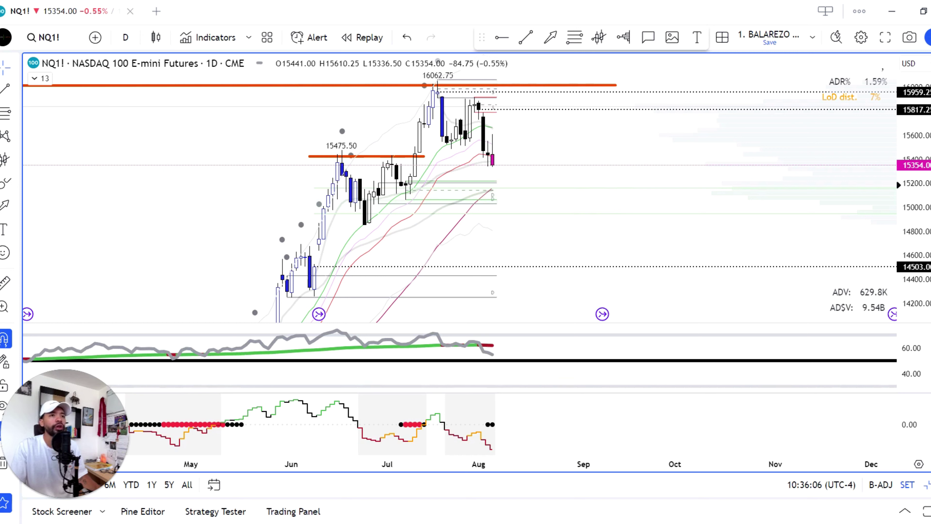
- Box the zone just below the latest candle, from about 15350 down to 15000, and clear the boxes
drag(485, 172, 689, 208)
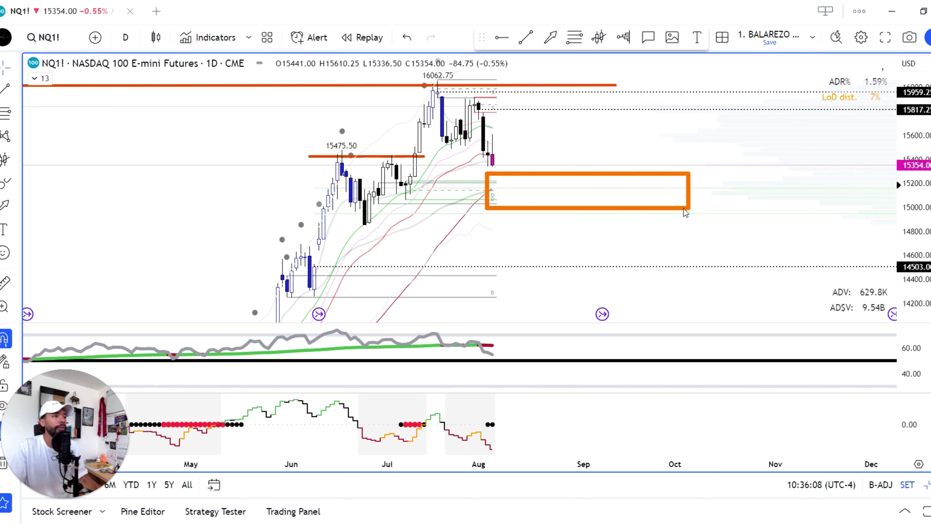
drag(475, 164, 721, 204)
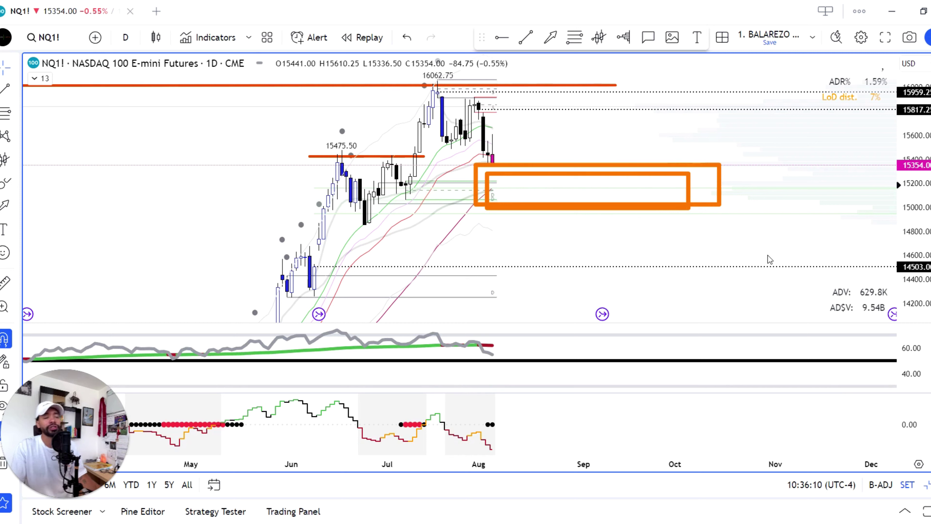
key(Escape)
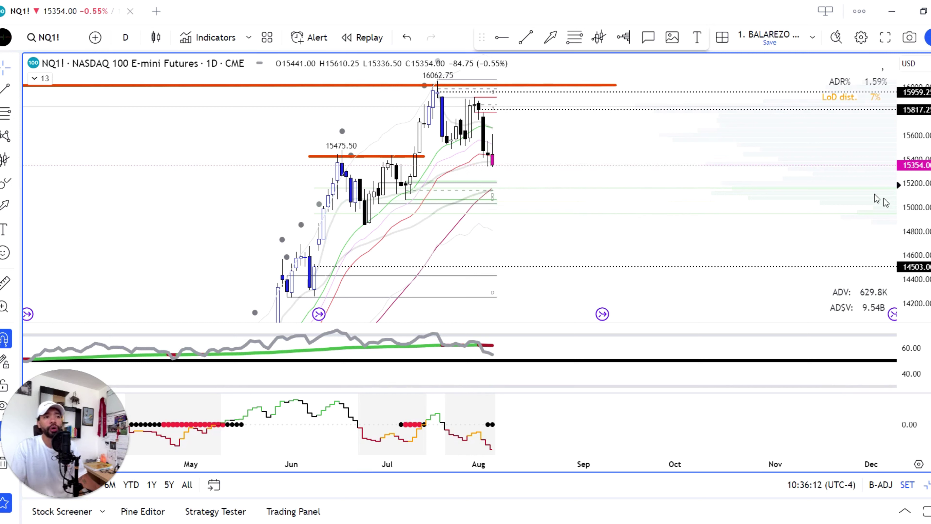
- Box the 15000 price label and the 15959.25 and 15817.25 level labels, and clear the boxes
drag(870, 192, 930, 223)
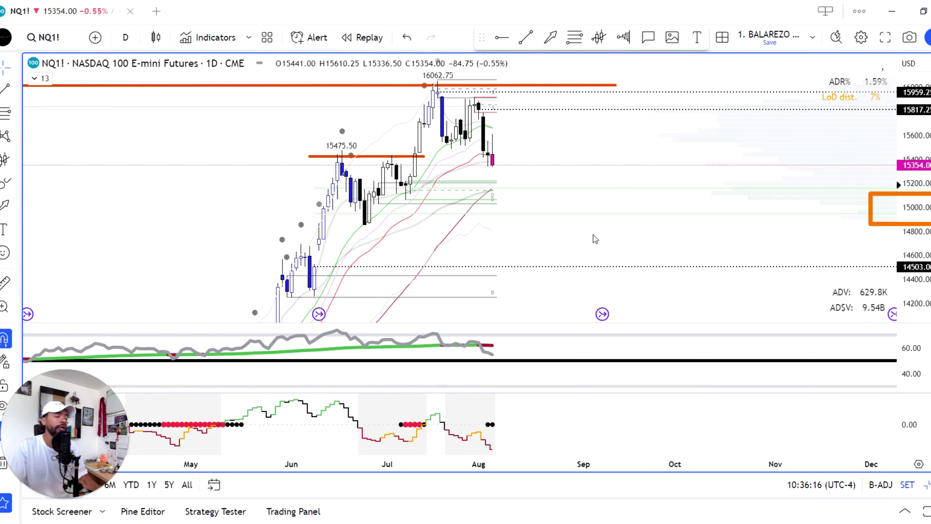
drag(843, 62, 929, 119)
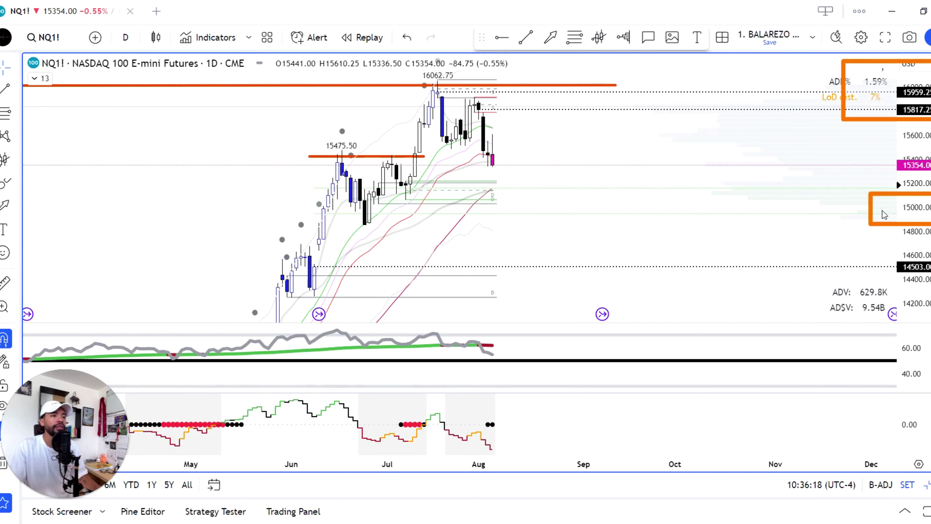
drag(856, 186, 929, 237)
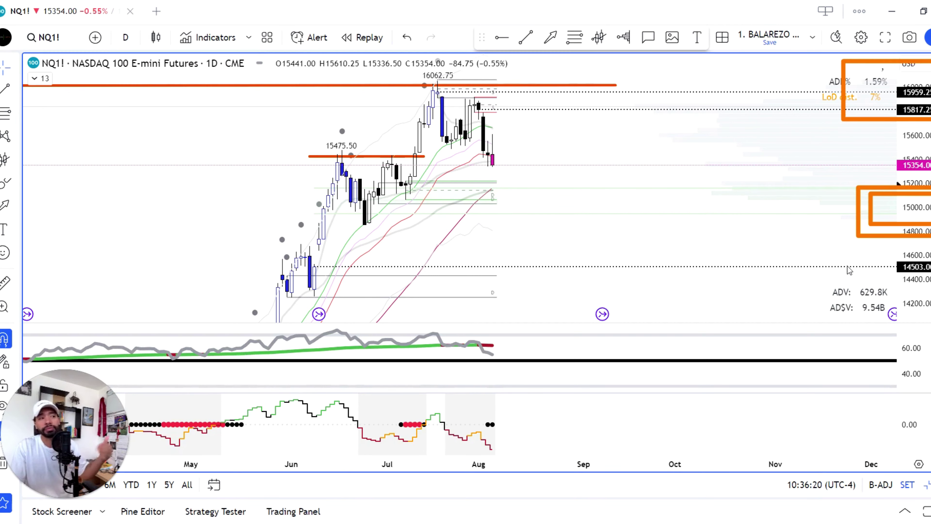
drag(425, 85, 749, 228)
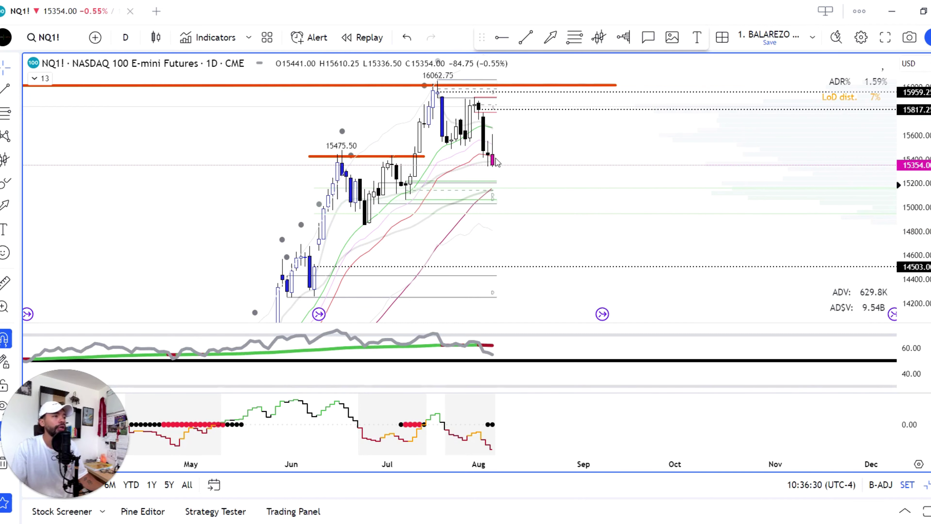
- Sketch a drop to horizontal arrows near the 15150 level, add an arrow towards the 15000 price label, and clear them
mouse_move(496, 158)
mouse_down()
mouse_move(506, 187)
mouse_move(590, 193)
mouse_up()
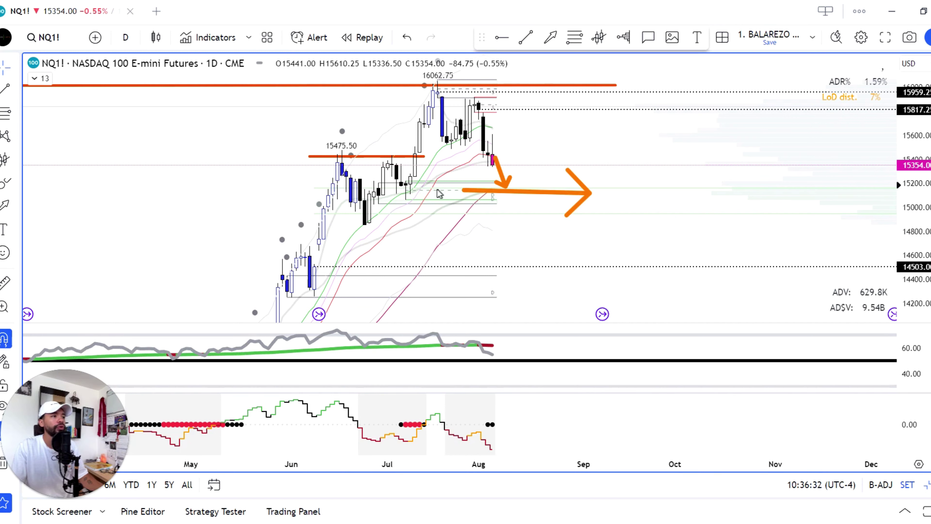
drag(440, 189, 669, 192)
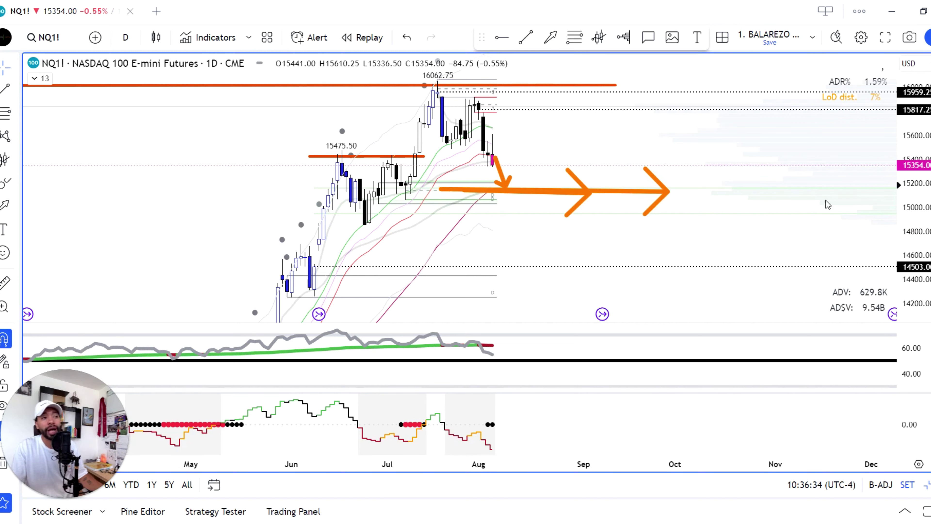
drag(823, 188, 864, 199)
drag(856, 186, 850, 207)
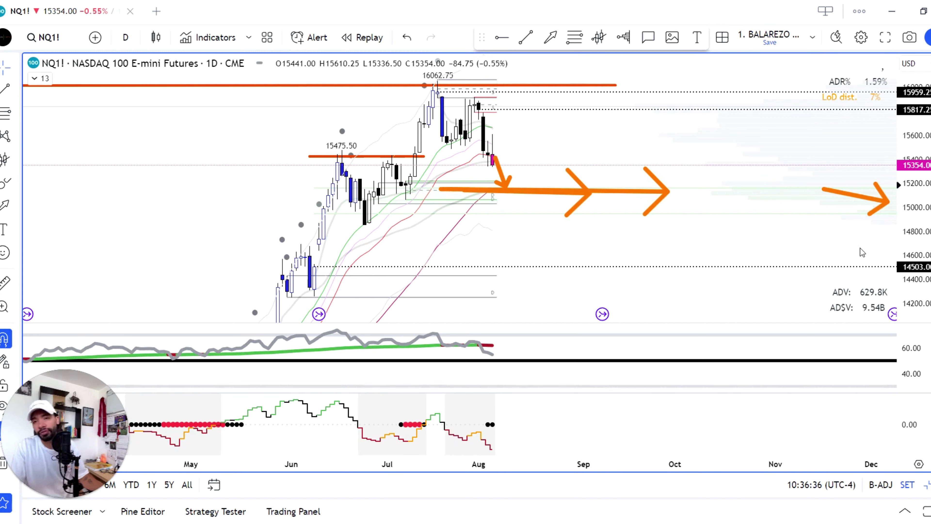
key(Escape)
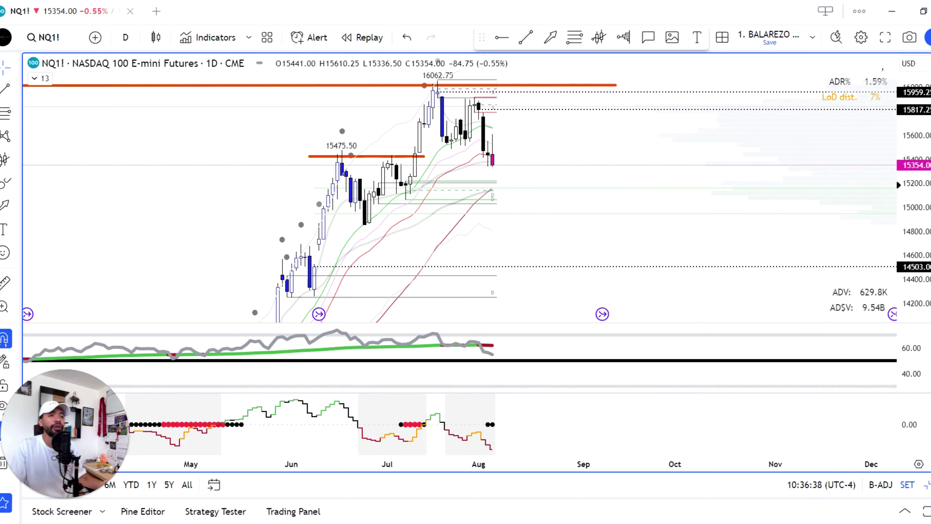
- Switch the chart to the E-mini Russell 2000 index futures (RTY) and stretch the price scale around the recent candles
drag(620, 142, 626, 148)
text(RTY)
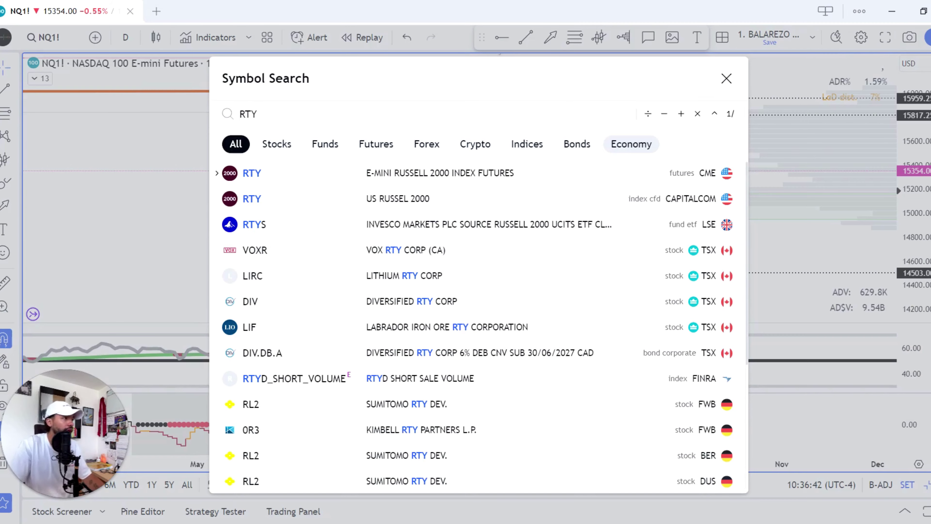
click(452, 179)
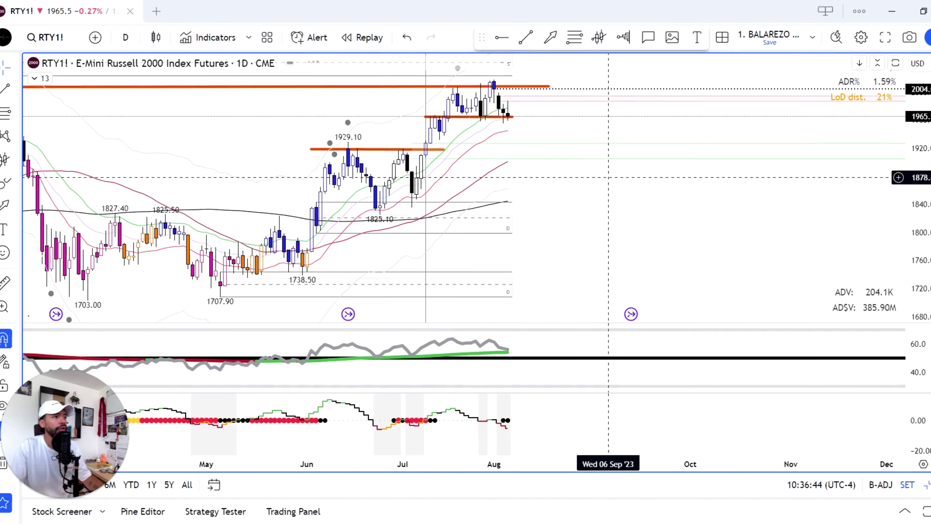
drag(927, 192, 927, 129)
drag(724, 230, 730, 255)
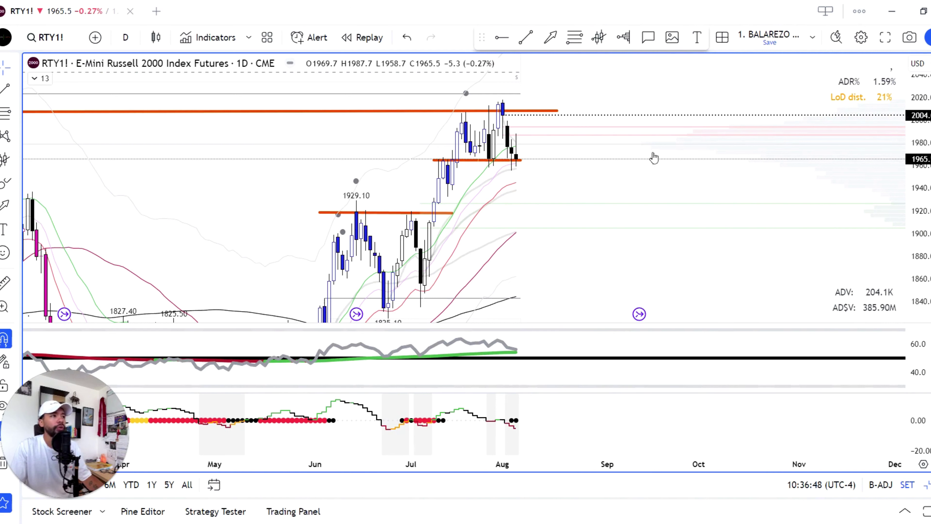
- Box the July–August consolidation range, circle its three successive highs, and clear the annotations
drag(424, 93, 562, 179)
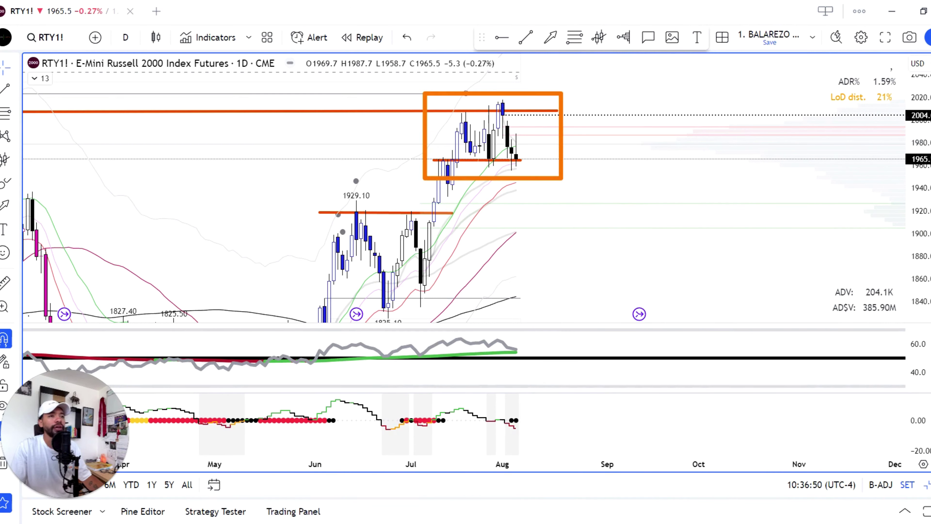
drag(479, 117, 505, 93)
drag(535, 127, 532, 124)
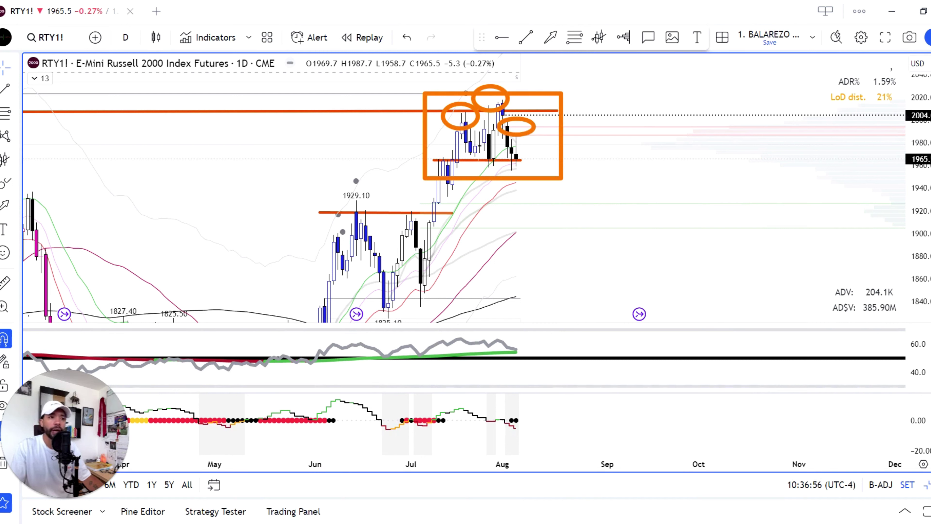
key(Escape)
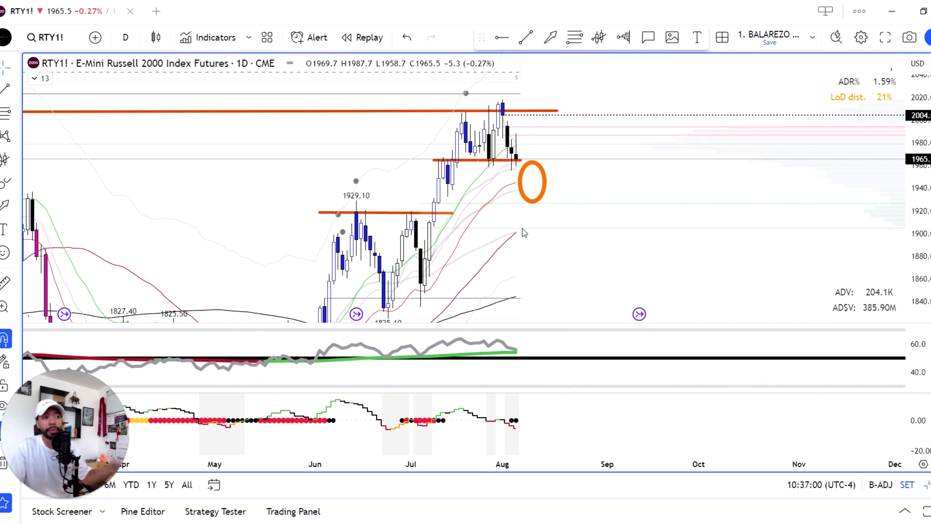
- Circle the red and dark red moving averages below price and the zone around the 1920 level, clearing the marks
drag(497, 220, 572, 254)
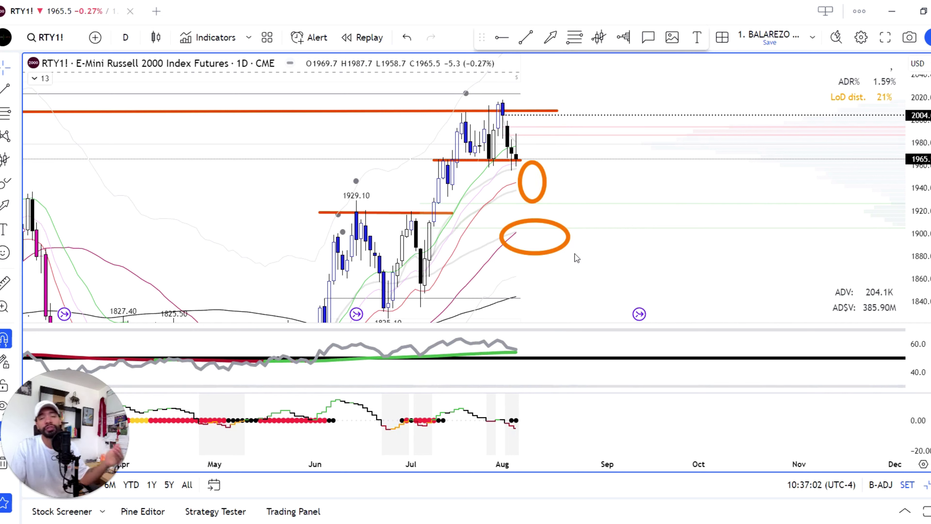
key(Escape)
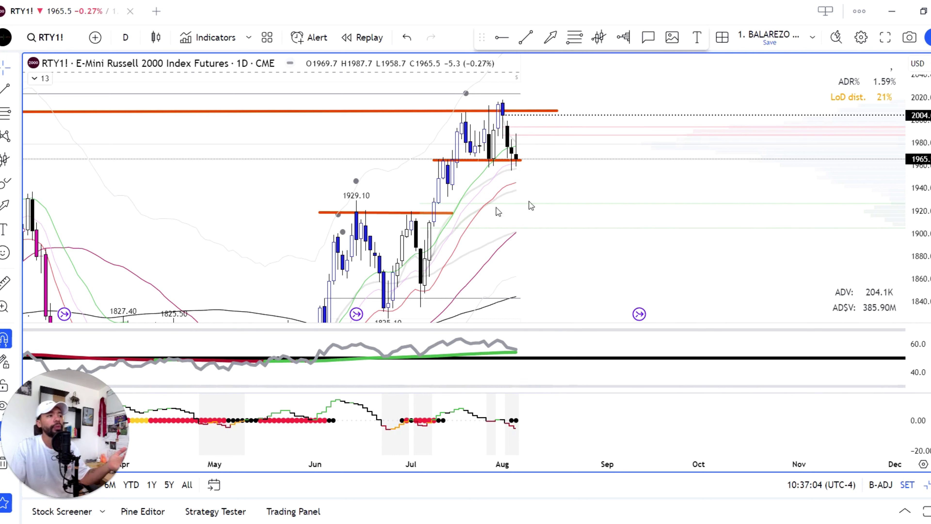
mouse_move(546, 218)
mouse_down()
mouse_move(505, 198)
mouse_move(520, 216)
mouse_up()
mouse_move(285, 204)
mouse_down()
mouse_move(429, 226)
mouse_move(777, 236)
mouse_move(807, 213)
mouse_up()
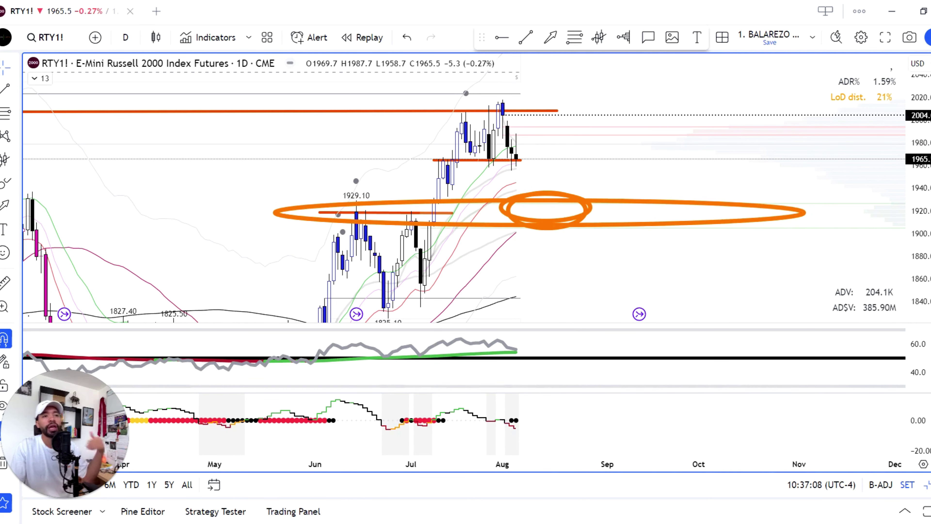
key(Escape)
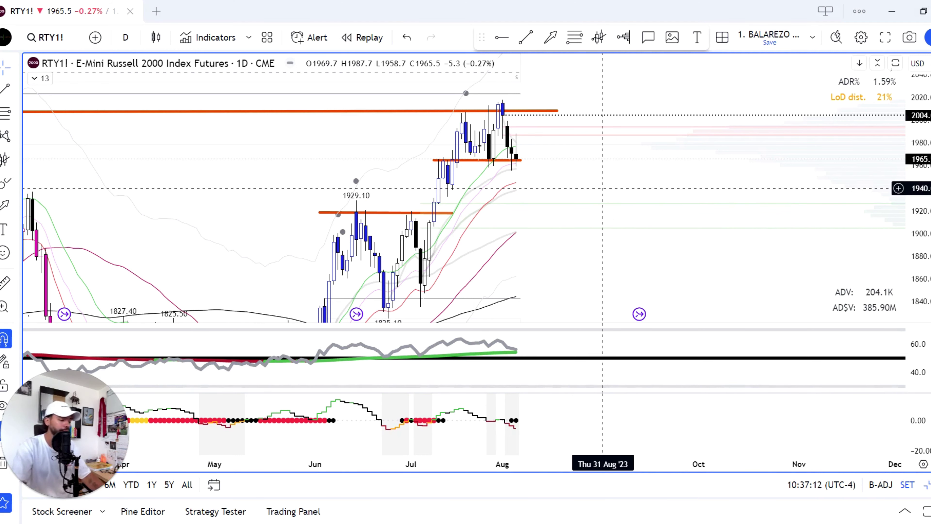
- Switch the chart to the E-mini Dow Jones futures (YM) and stretch the price scale around the recent candles
text(YM)
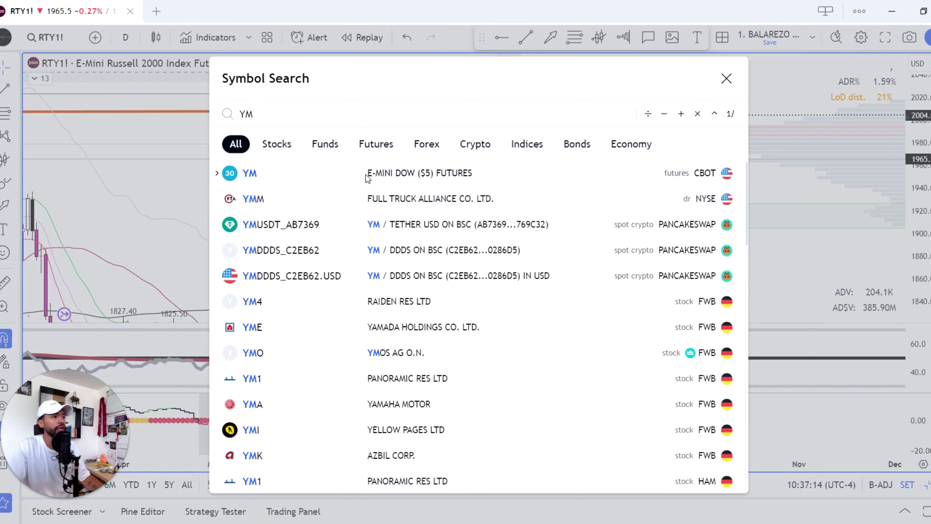
click(366, 174)
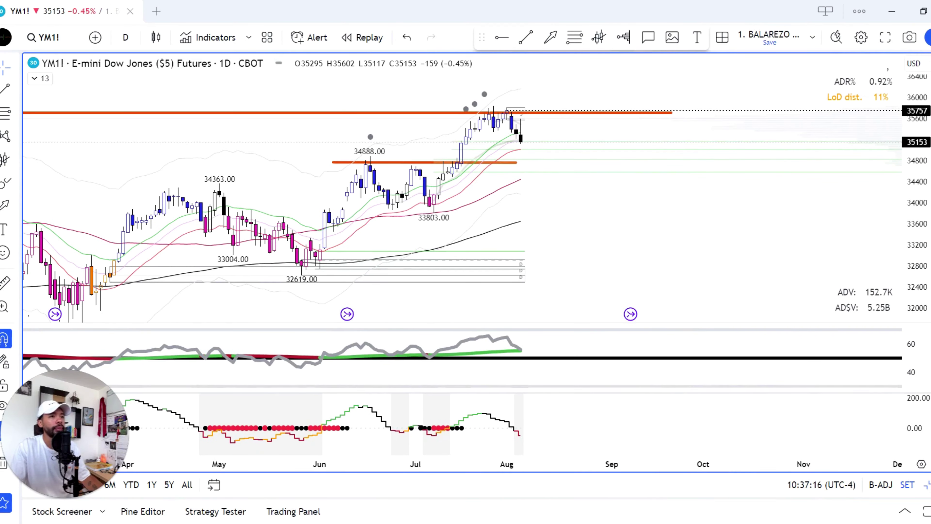
drag(923, 224, 919, 121)
drag(698, 195, 696, 261)
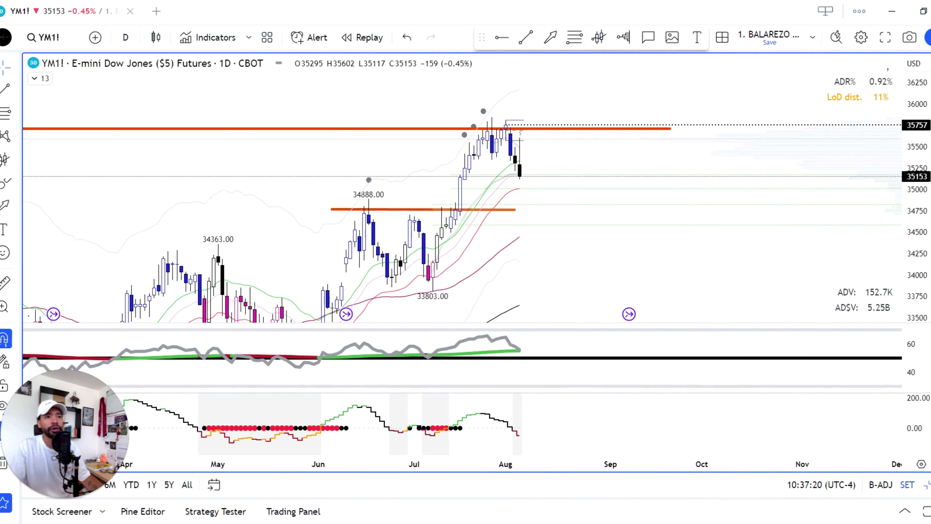
- Mark the July rally, the pullback from the upper orange level and a small rebound off the latest candle with arrows, clearing the marks
mouse_move(418, 205)
mouse_down()
mouse_move(456, 172)
mouse_move(473, 128)
mouse_up()
drag(500, 155, 518, 177)
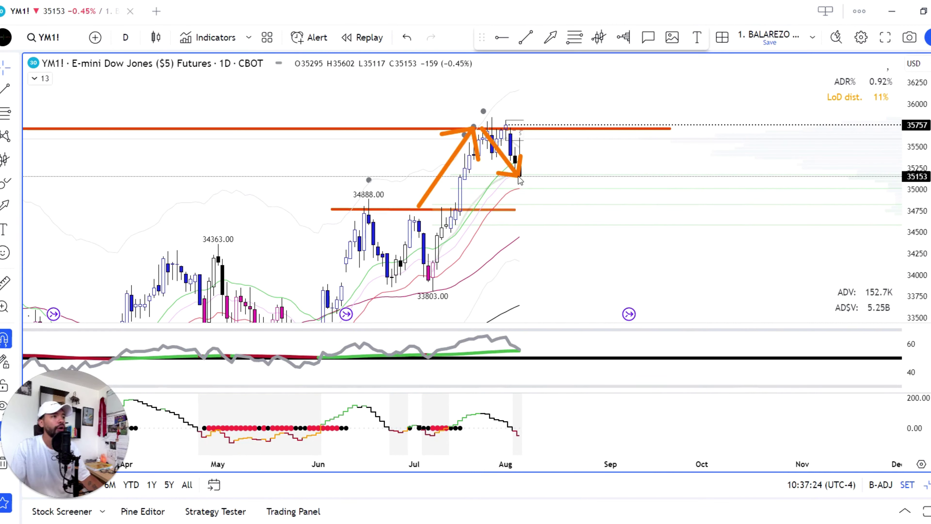
key(Escape)
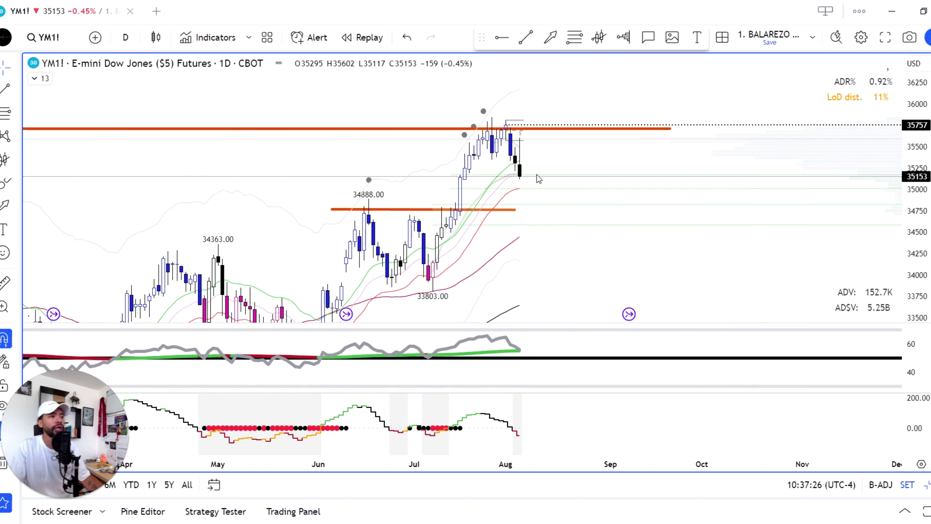
mouse_move(780, 163)
mouse_down()
mouse_move(524, 174)
mouse_move(544, 153)
mouse_up()
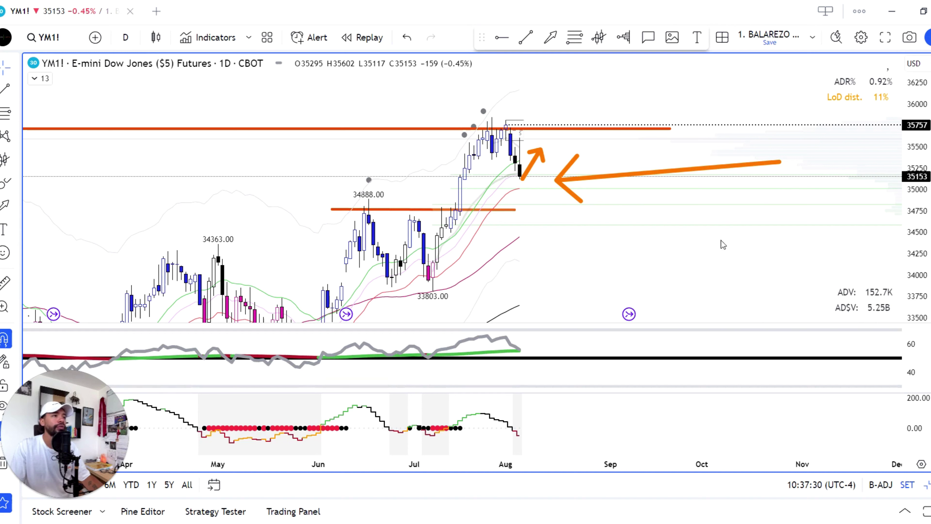
key(Escape)
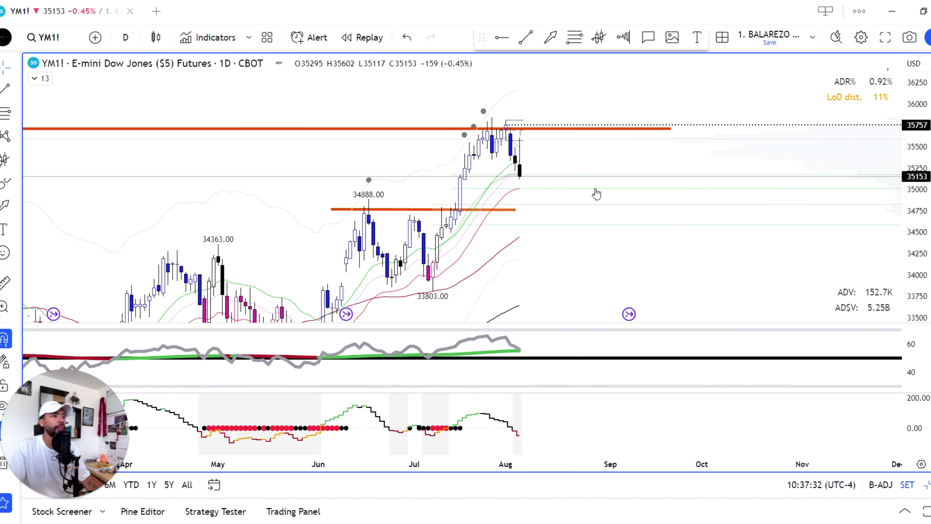
- Box the zone between about 34800 and 35250 beside the latest candles and the area above it, and clear the boxes
drag(620, 196, 655, 196)
drag(511, 167, 666, 207)
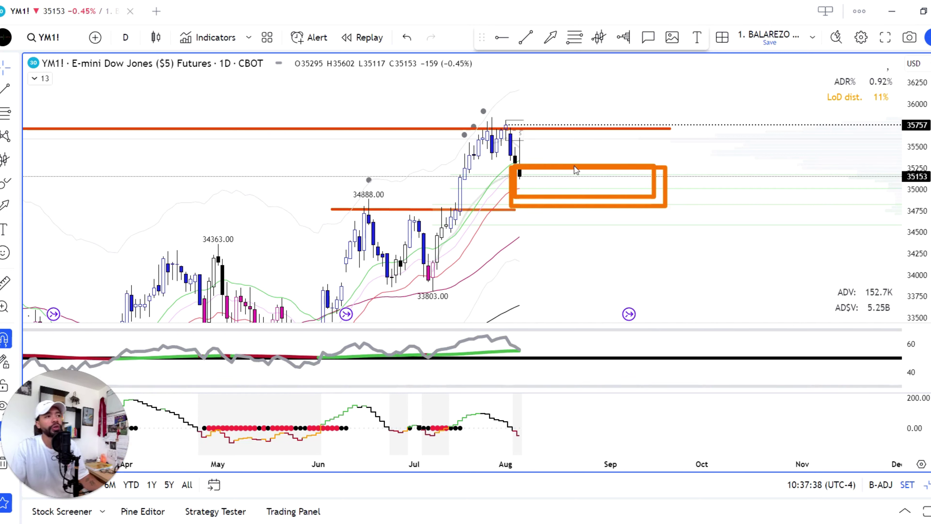
mouse_move(587, 172)
mouse_down()
mouse_move(655, 110)
mouse_move(656, 170)
mouse_up()
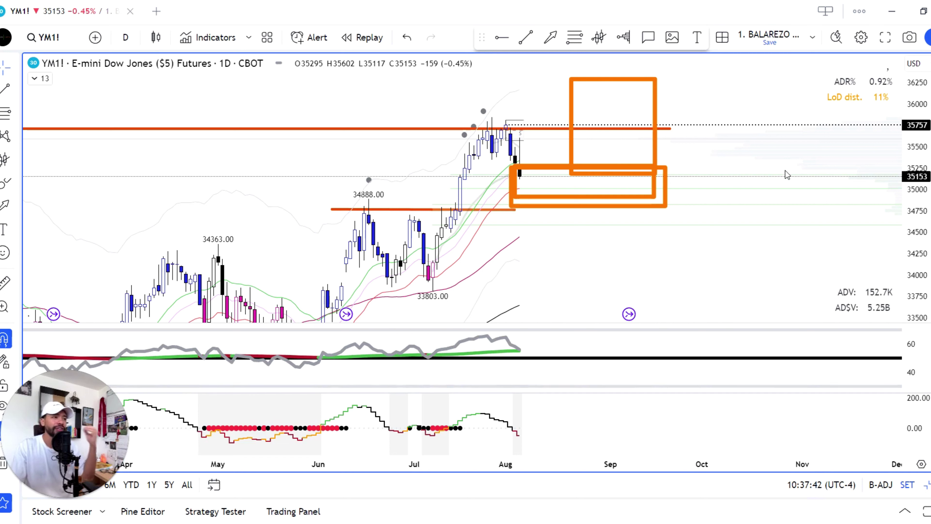
key(Escape)
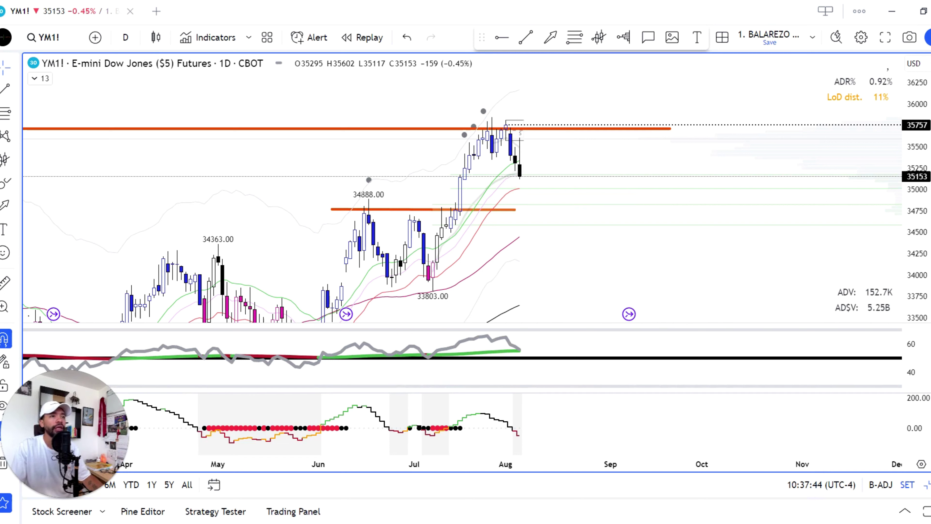
click(615, 155)
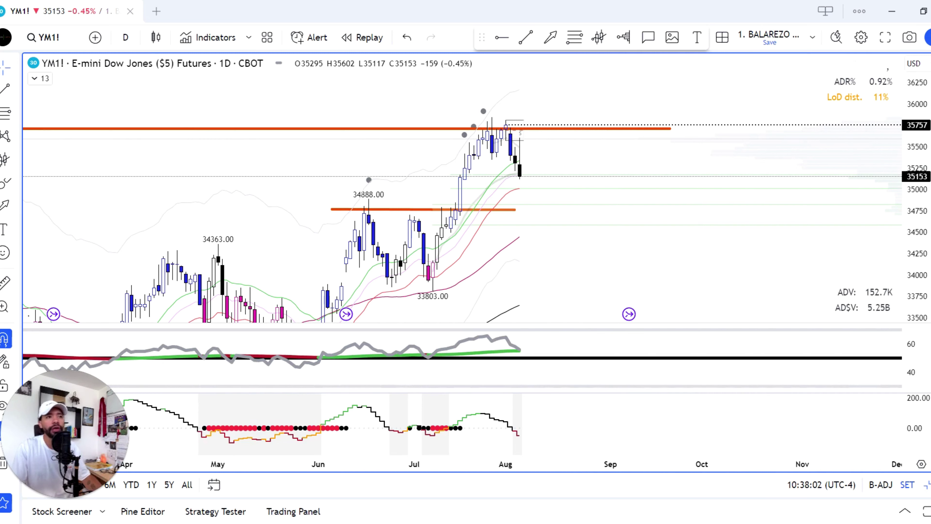
- Open the watchlist and switch it to FOCUS LIST - BULLISH
click(927, 66)
scroll(894, 367, down, 5)
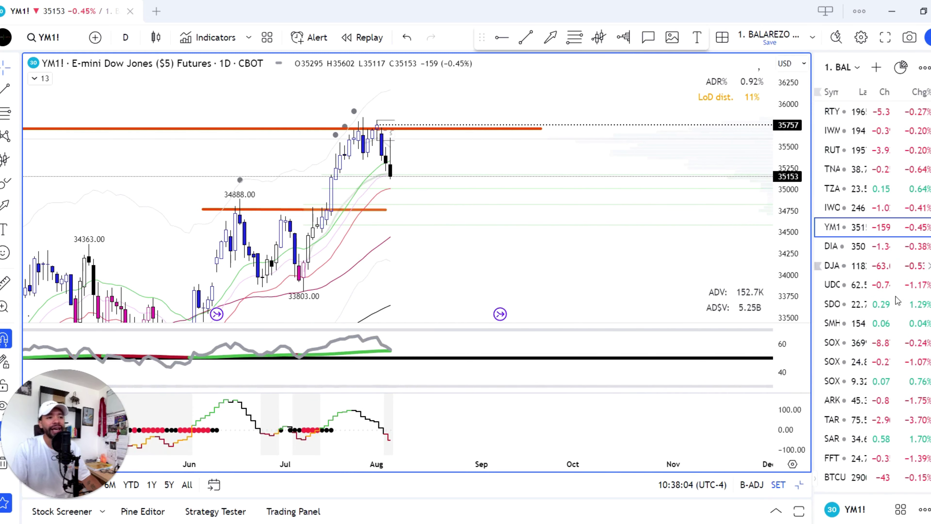
scroll(893, 461, up, 5)
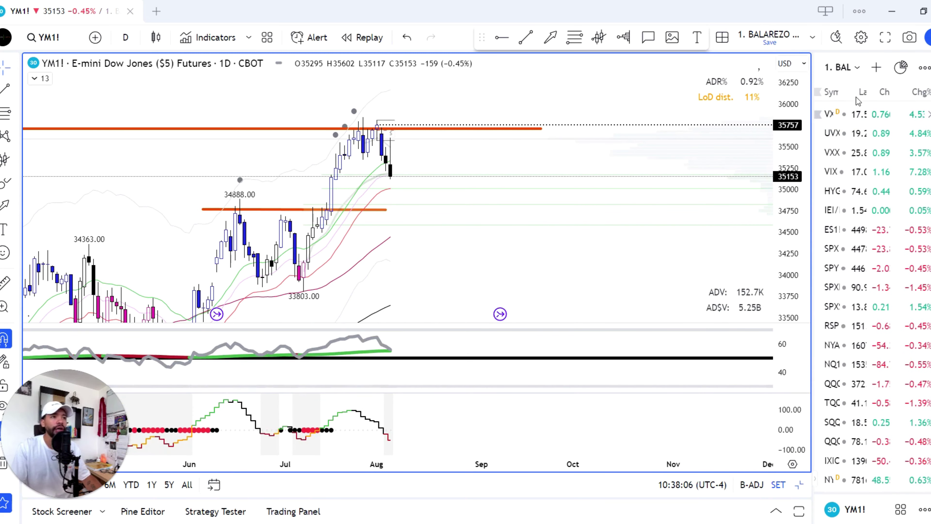
click(843, 67)
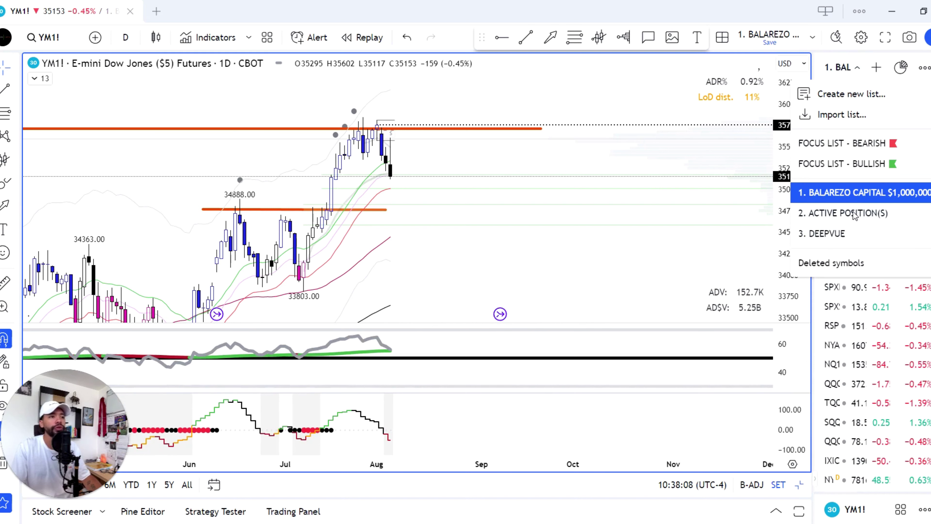
click(854, 164)
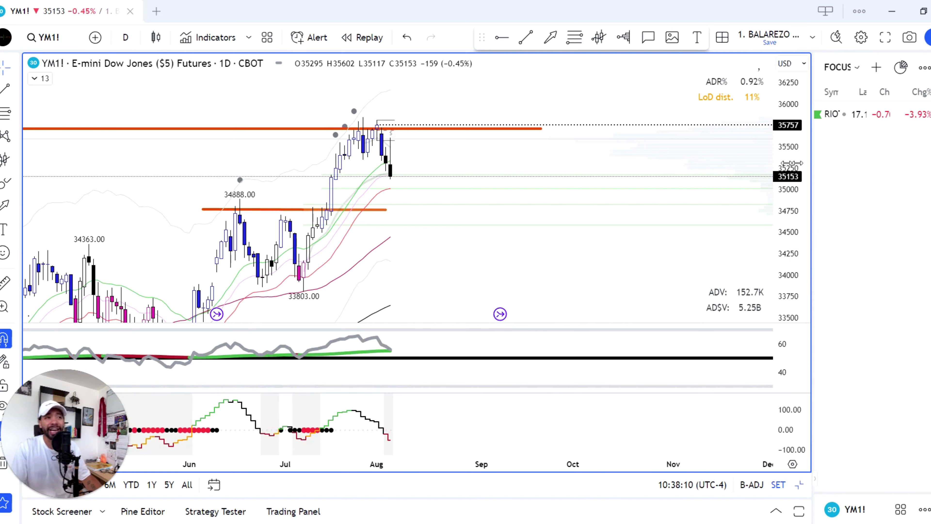
- Load the RIOT chart from the bullish focus list and scale it around the candles since July
click(869, 120)
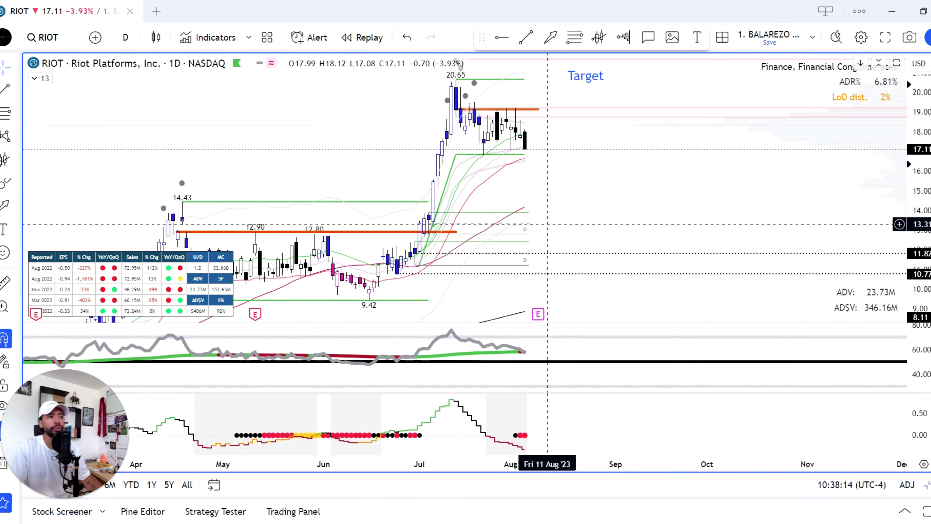
drag(547, 224, 556, 234)
drag(922, 191, 921, 180)
drag(668, 208, 660, 209)
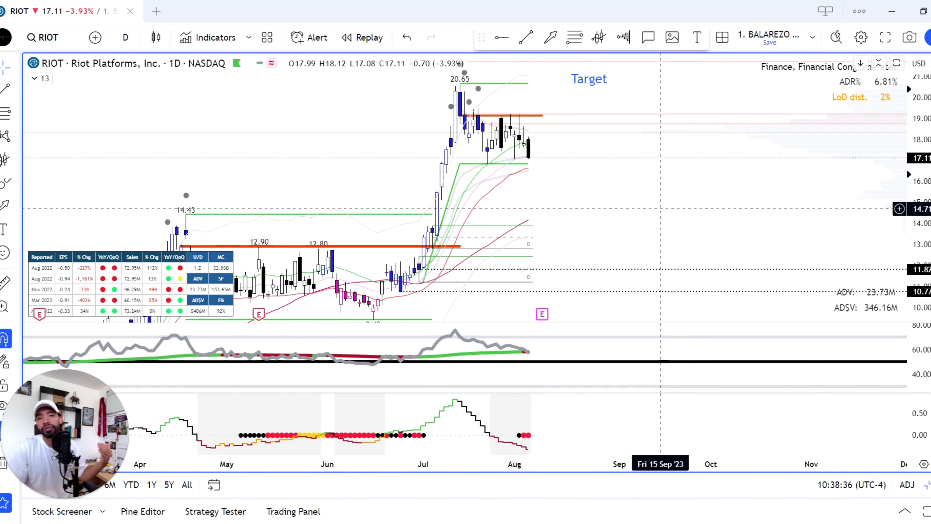
drag(745, 193, 737, 227)
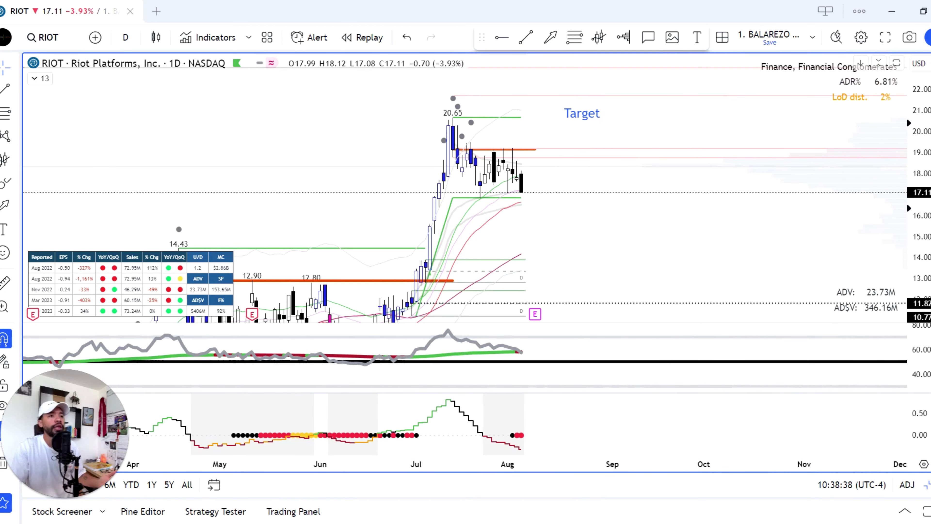
drag(918, 199, 916, 191)
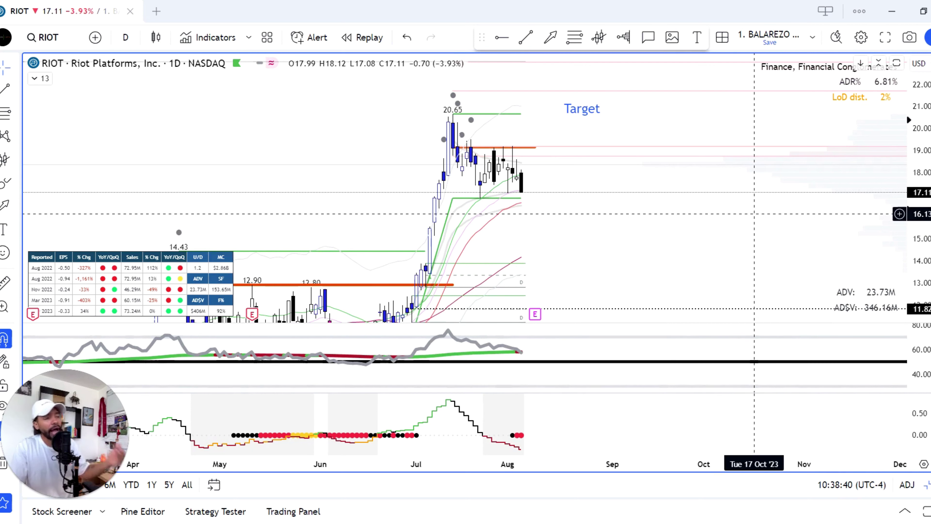
drag(708, 222, 702, 221)
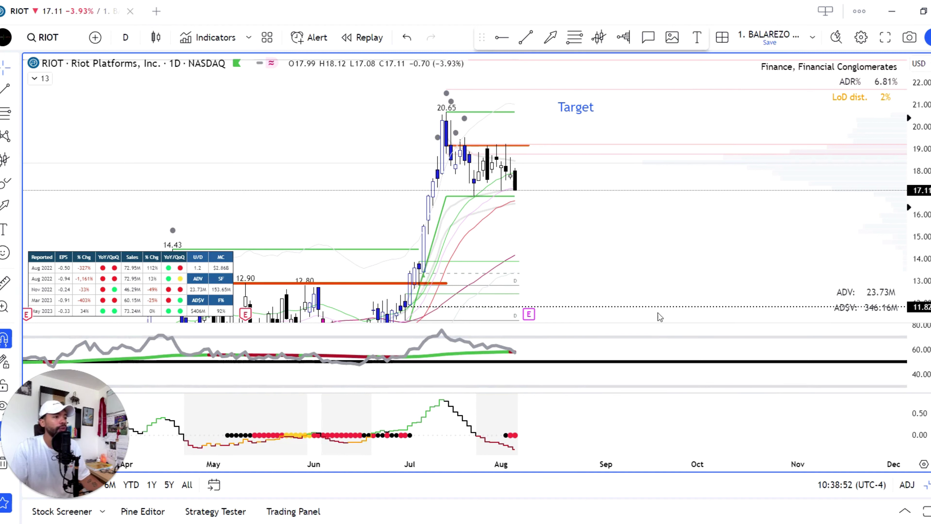
- Point an arrow at the end of the grey oscillator line and another at RIOT's latest candle, clearing each mark
drag(660, 311, 523, 346)
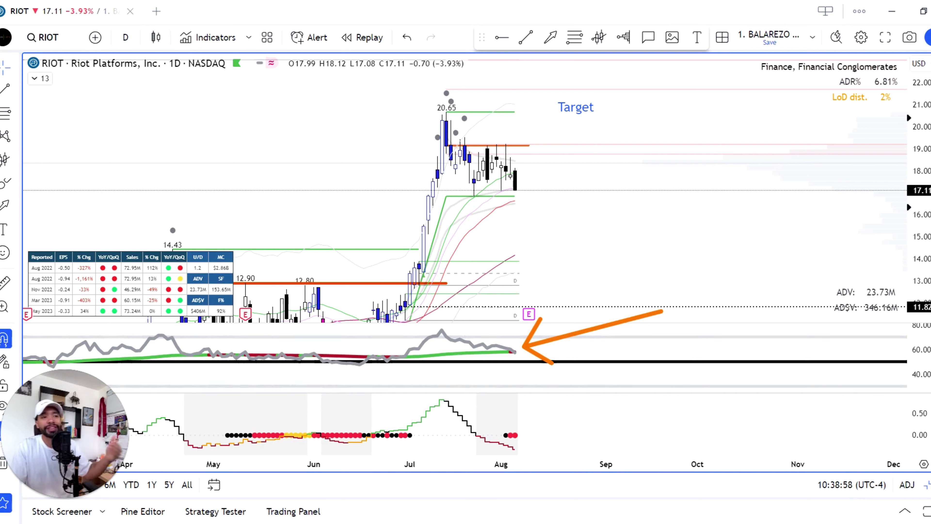
key(Escape)
mouse_move(677, 243)
mouse_down()
mouse_move(578, 224)
mouse_move(524, 191)
mouse_up()
drag(554, 178, 539, 221)
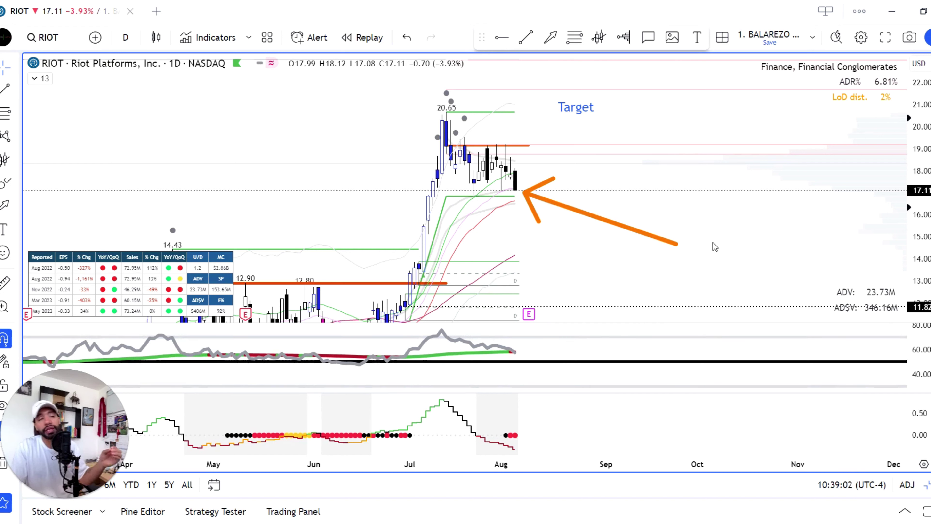
key(Escape)
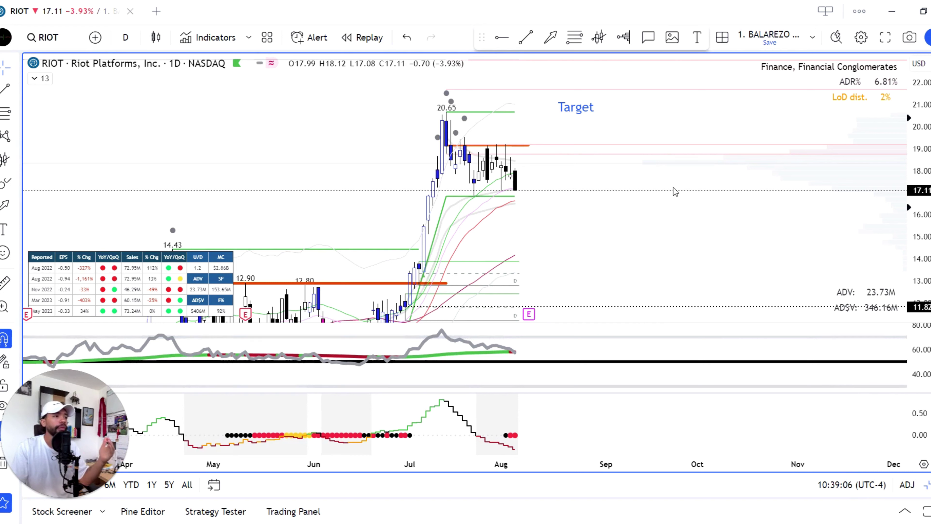
- Mark RIOT's sideways range, the area near the 18.00 level, the recent candles and the July peak with arrows, clearing the marks
mouse_move(370, 161)
mouse_down()
mouse_move(686, 161)
mouse_move(613, 161)
mouse_move(629, 163)
mouse_up()
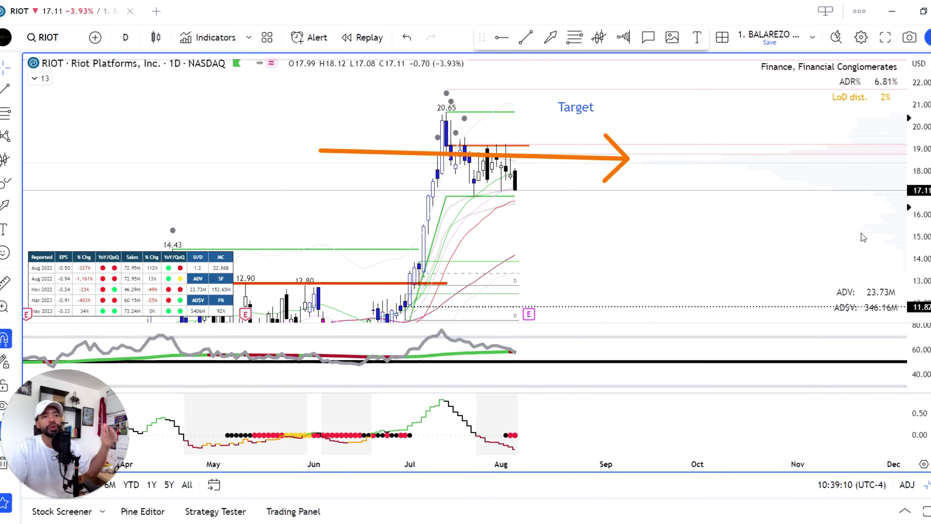
drag(730, 246, 646, 174)
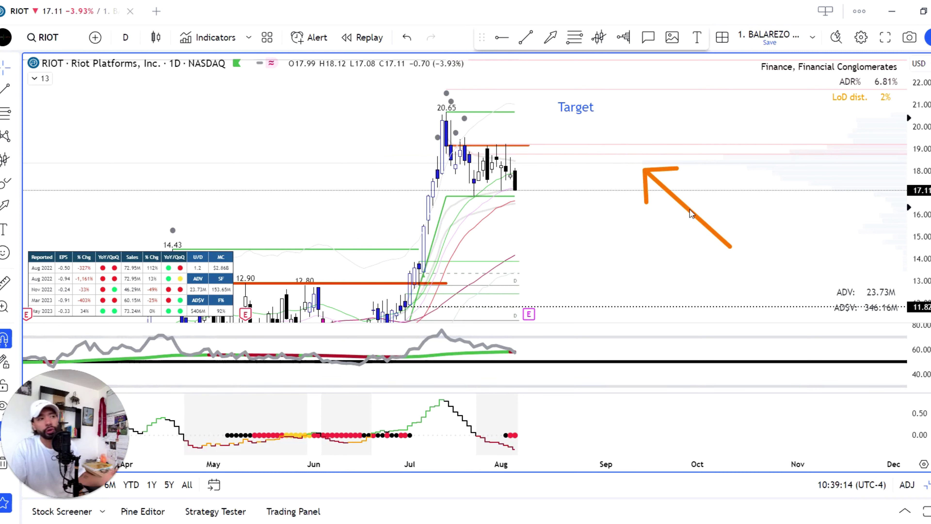
mouse_move(602, 99)
mouse_down()
mouse_move(534, 133)
mouse_move(514, 156)
mouse_up()
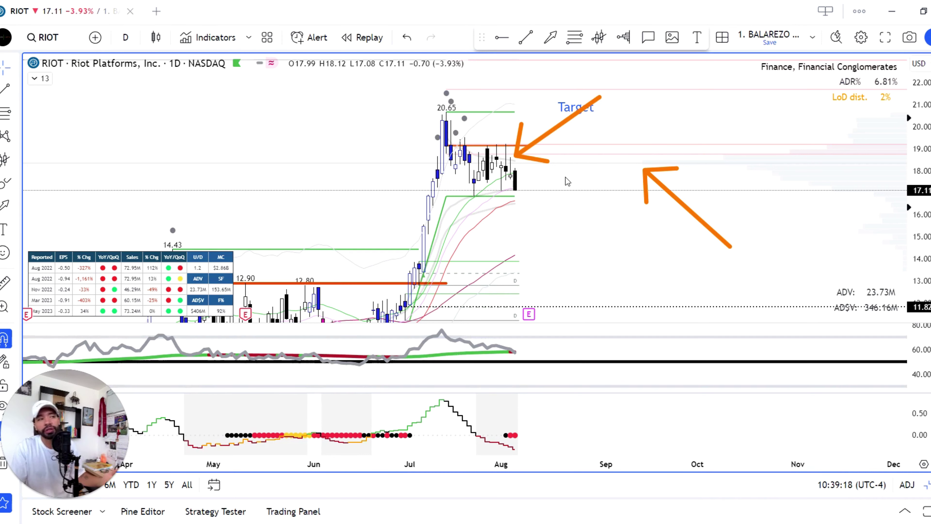
mouse_move(353, 169)
mouse_down()
mouse_move(425, 124)
mouse_move(437, 137)
mouse_up()
drag(401, 86, 440, 112)
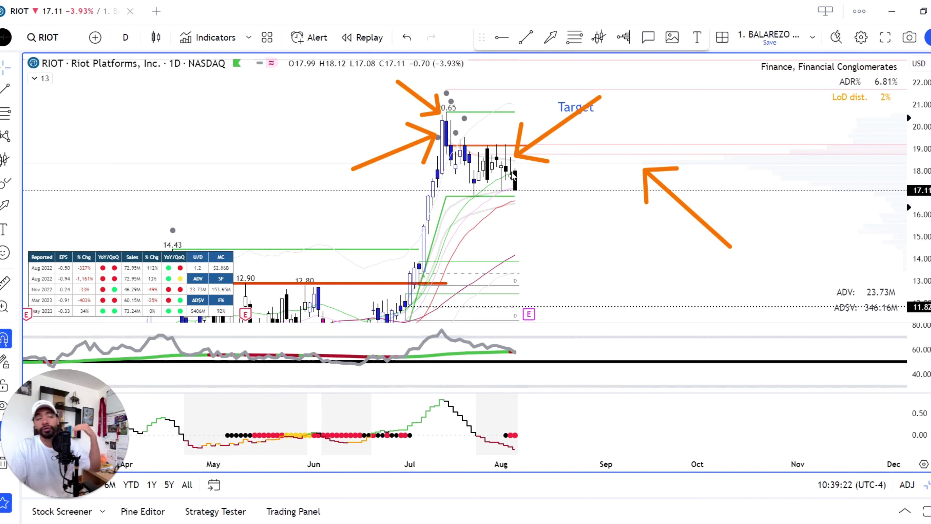
key(Escape)
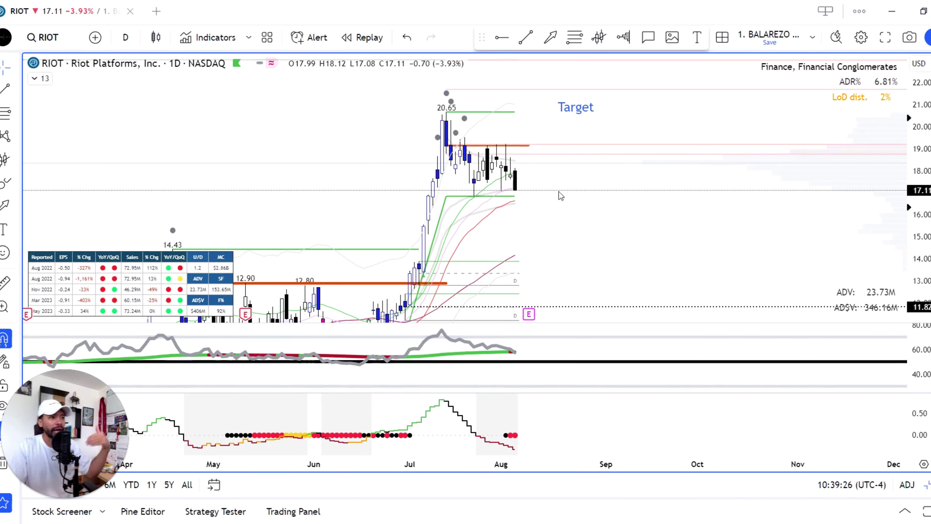
- Sketch a zigzag of arrows from RIOT's latest candle up to the Target label, and clear it
mouse_move(522, 174)
mouse_down()
mouse_move(530, 187)
mouse_move(550, 167)
mouse_move(566, 185)
mouse_move(578, 107)
mouse_up()
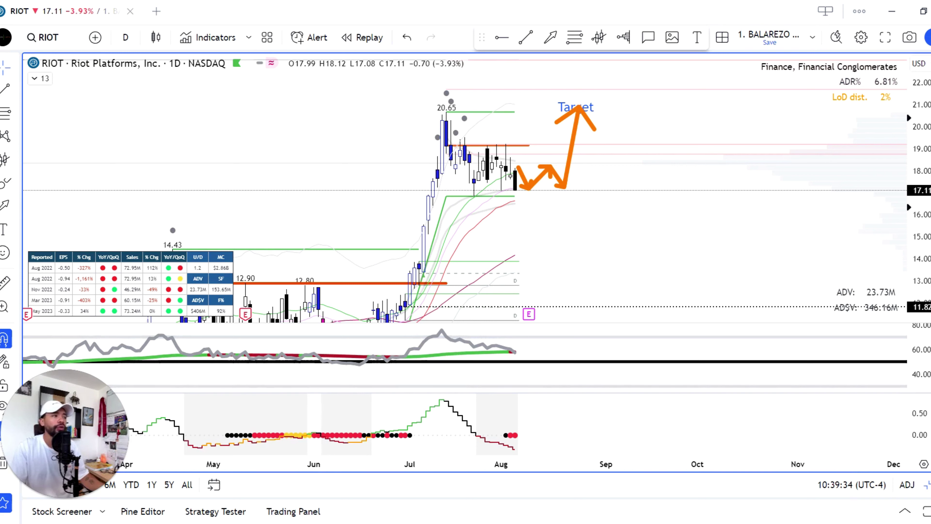
key(ctrl+z)
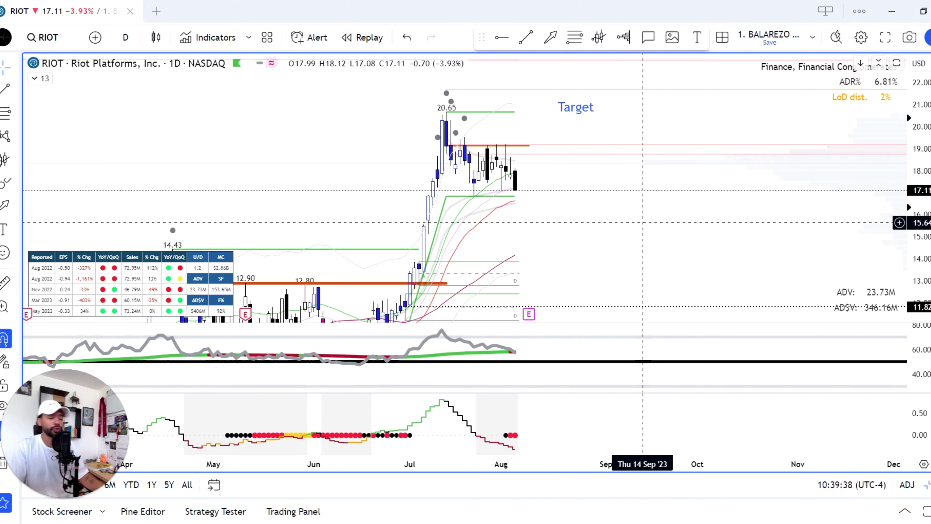
- Switch the chart to Marathon Digital Holdings (MARA) and stretch the price scale around its recent candles
text(mara)
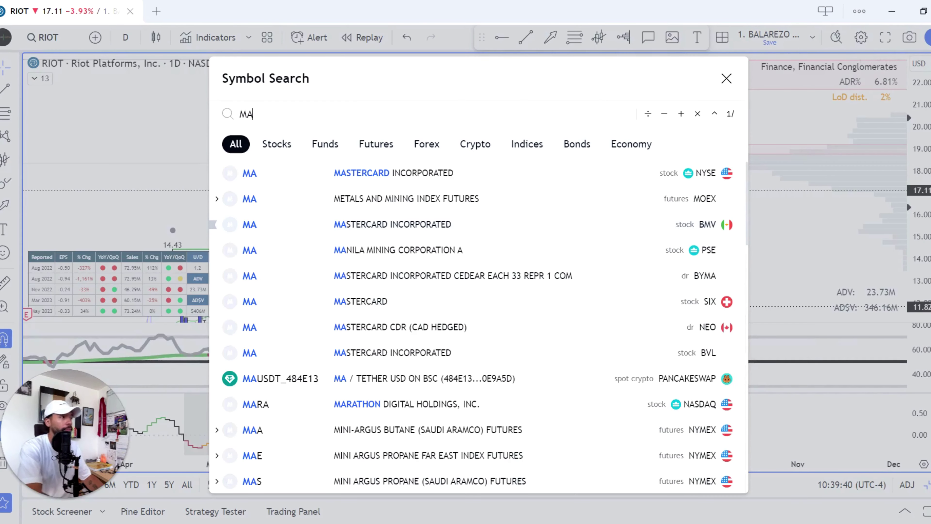
key(Return)
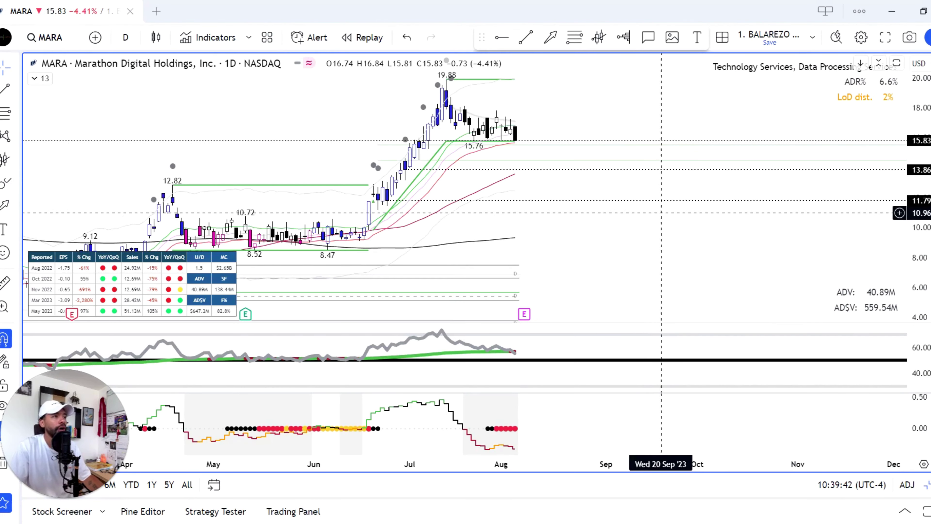
drag(922, 224, 922, 132)
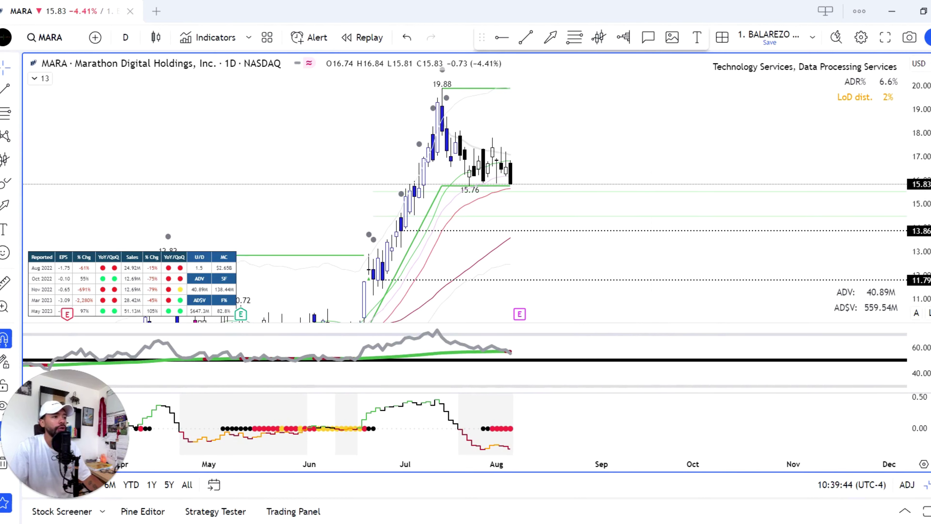
drag(656, 148, 659, 151)
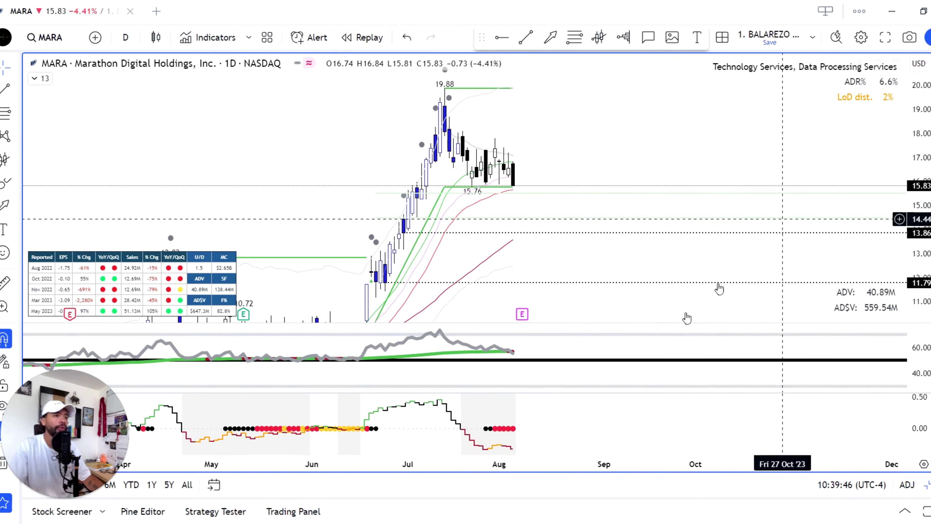
- Point arrows at the end of MARA's grey oscillator line, the upcoming earnings marker, the latest candles and the 19.88 peak, then clear them
mouse_move(648, 269)
mouse_down()
mouse_move(575, 349)
mouse_move(517, 352)
mouse_up()
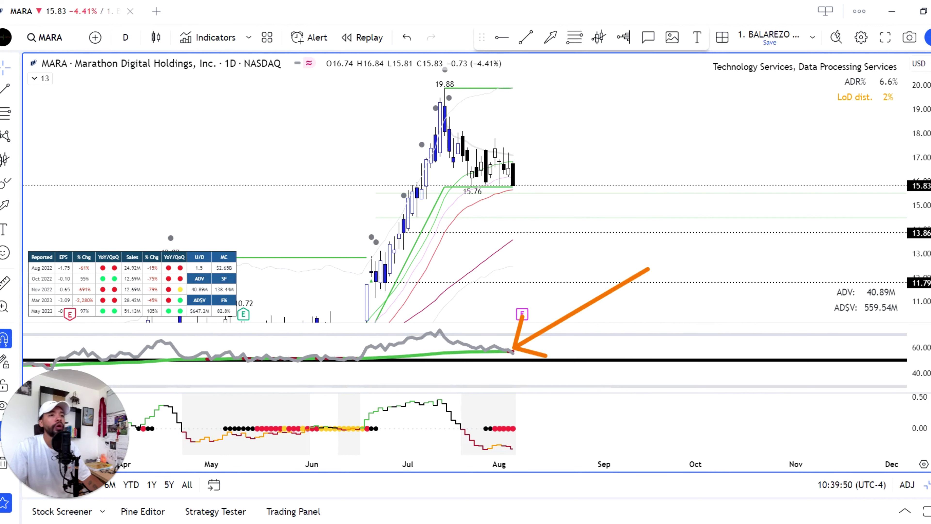
drag(680, 236, 536, 308)
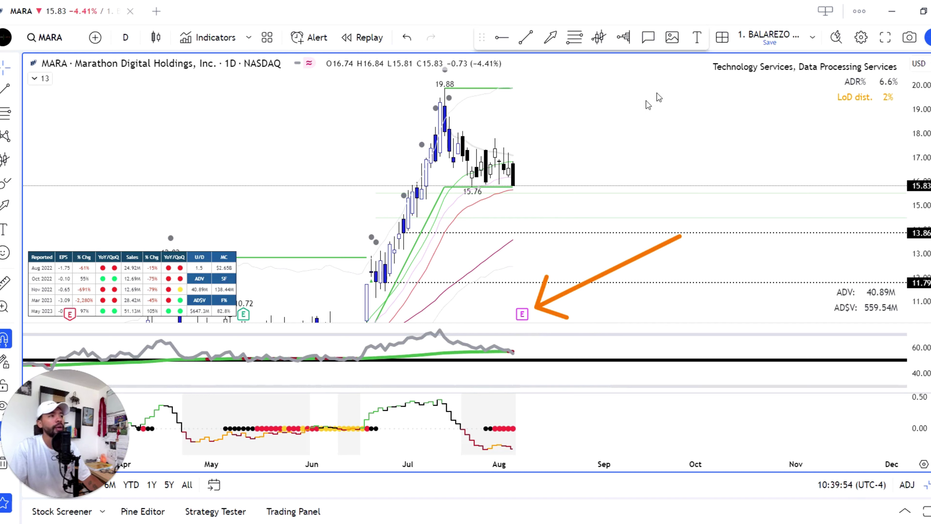
mouse_move(658, 88)
mouse_down()
mouse_move(519, 152)
mouse_move(549, 164)
mouse_up()
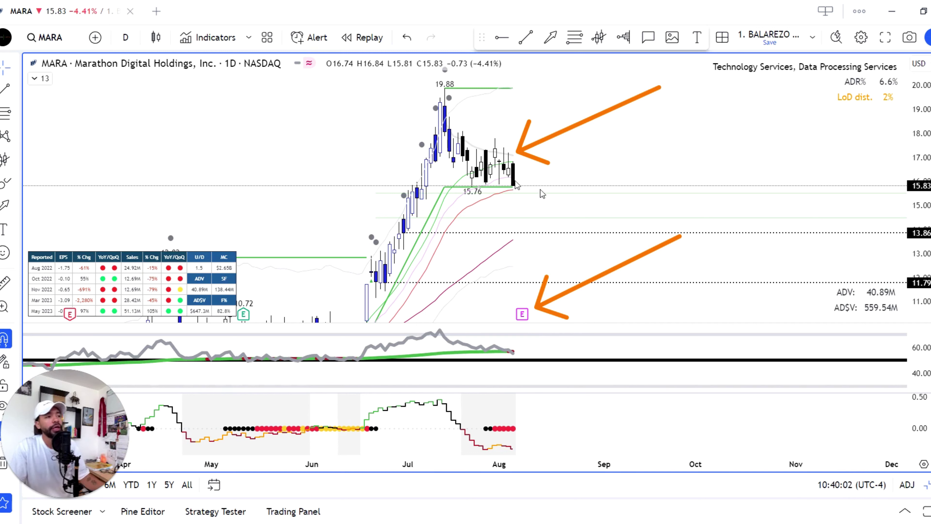
drag(369, 64, 433, 92)
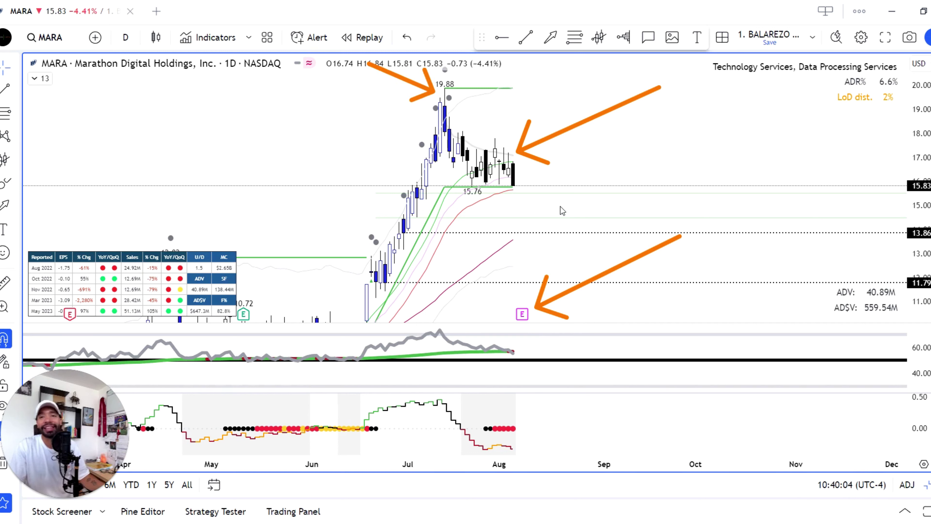
key(Escape)
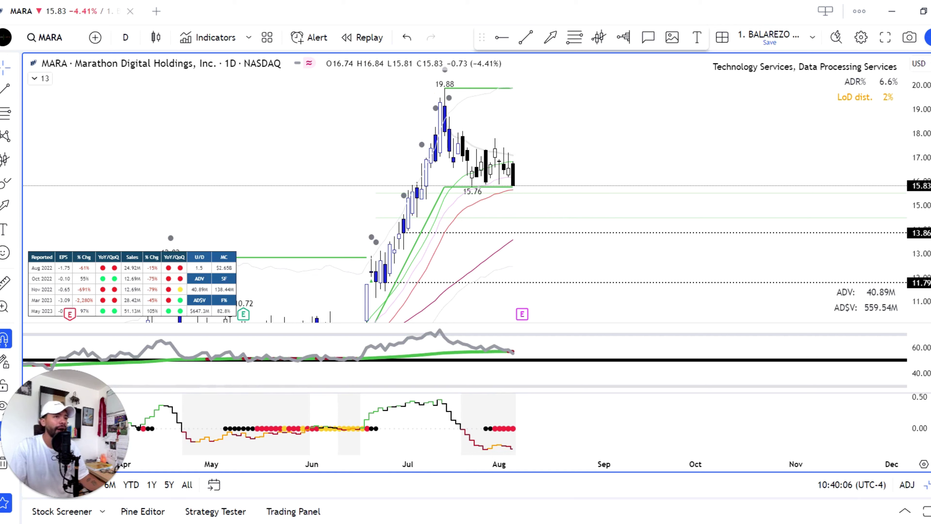
- Switch the chart to Coinbase Global (COIN) and stretch the price scale around its recent candles
click(572, 157)
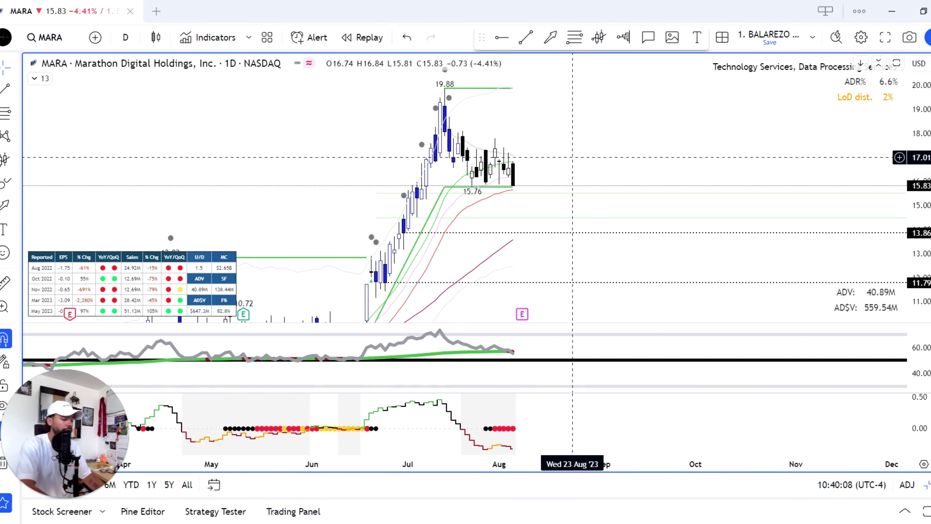
text(COIN)
key(Return)
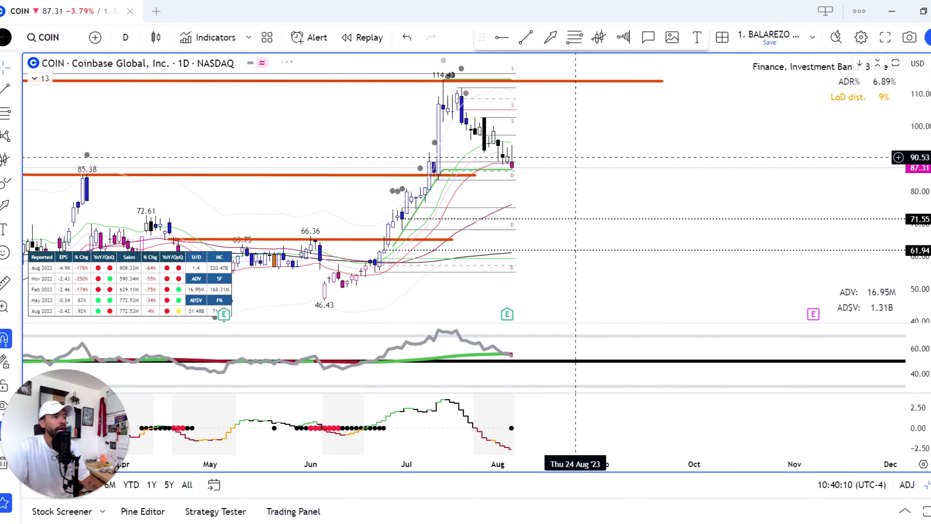
drag(923, 183, 922, 160)
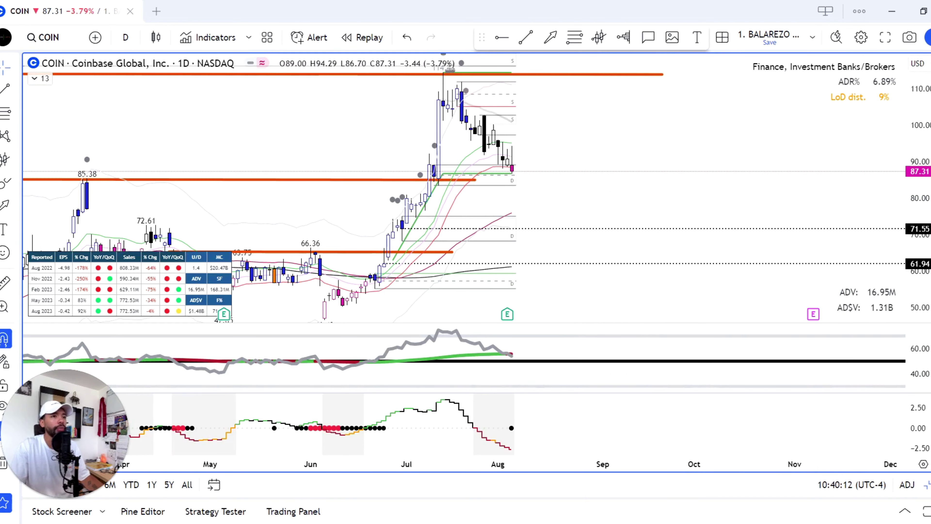
- Point an arrow at COIN's latest candle and draw another along the 85.38 level, clearing both marks
drag(698, 168, 536, 171)
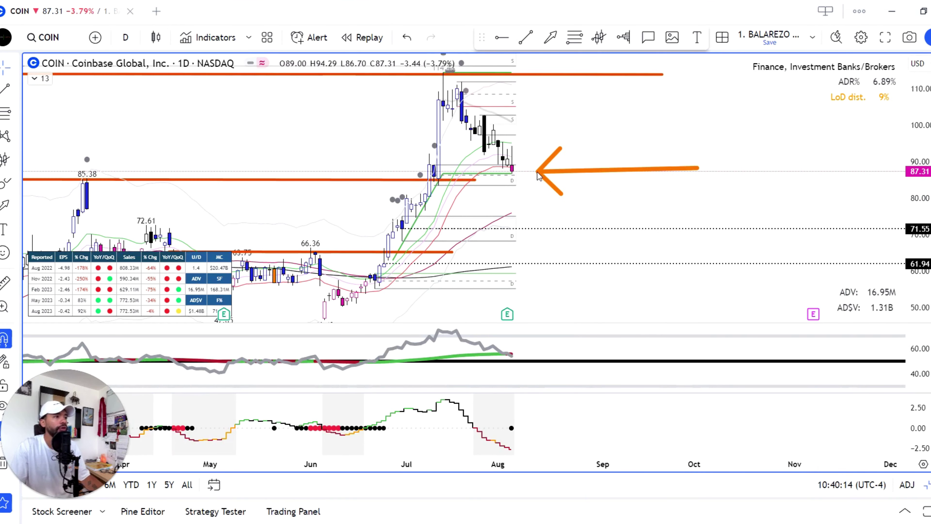
drag(53, 184, 564, 183)
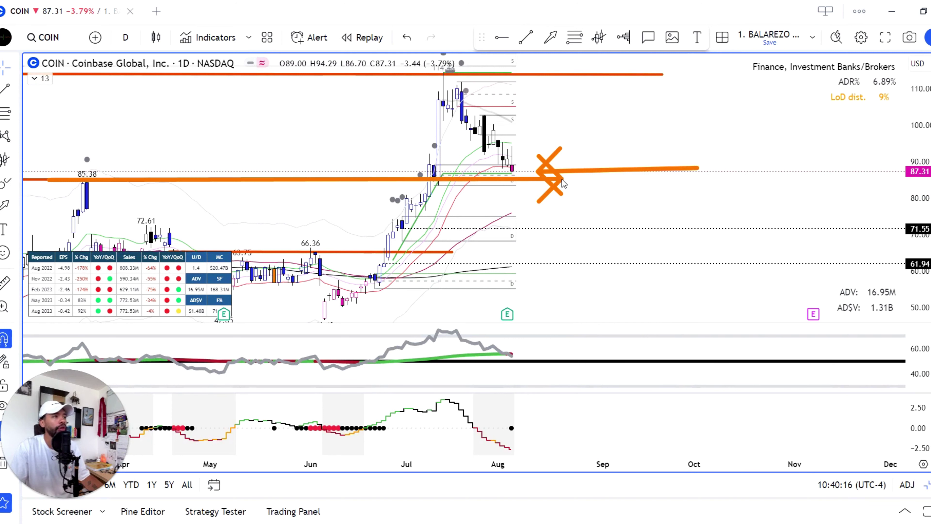
key(Escape)
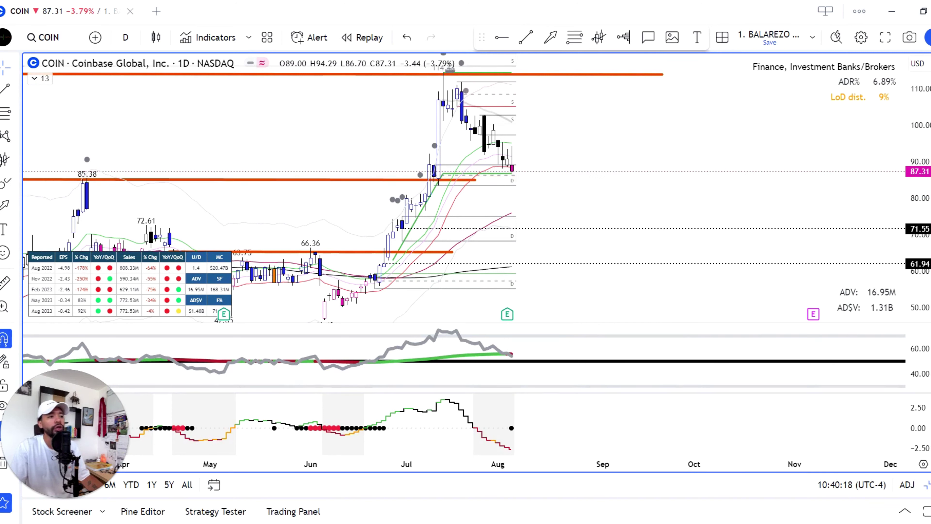
- Sketch arrows following COIN's decline from the July highs and a rebound from the latest candle, and clear them
drag(462, 115, 527, 183)
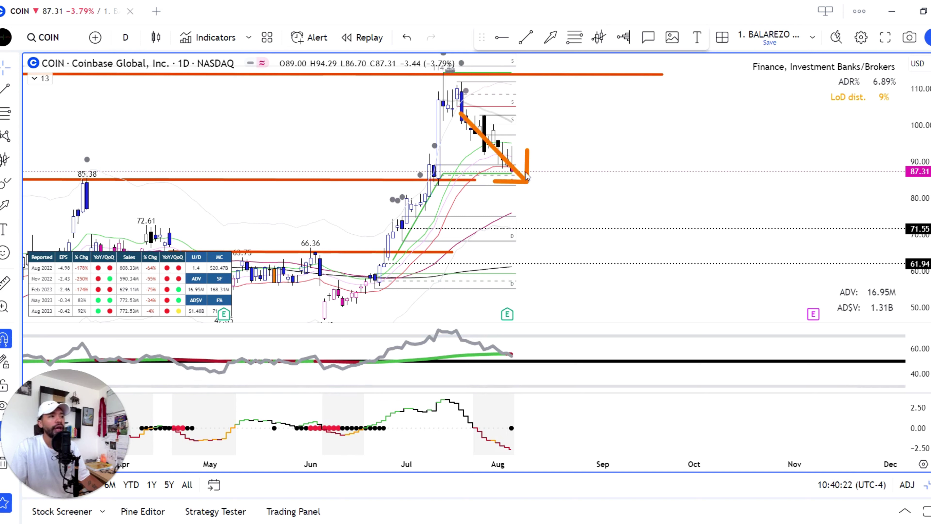
drag(526, 174, 562, 106)
drag(502, 193, 566, 108)
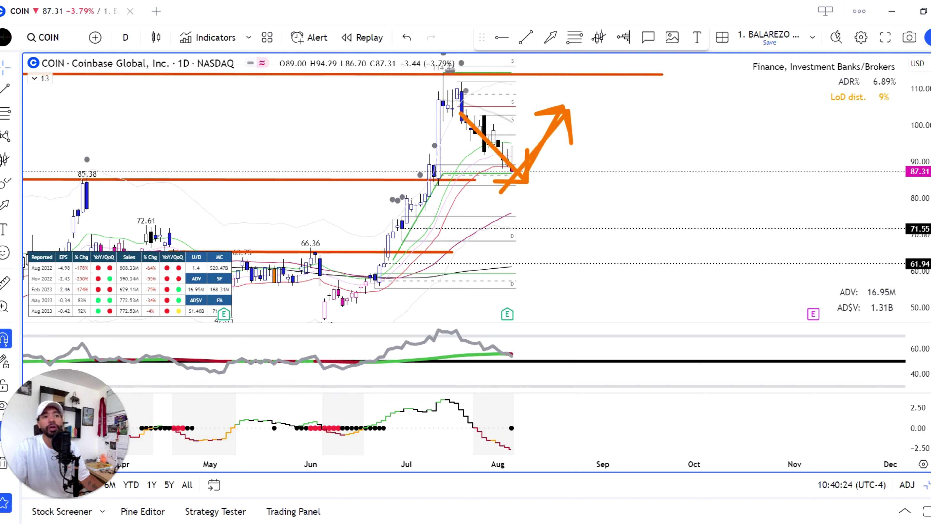
key(Escape)
- Search all symbol categories for BTCU and switch the chart to Bitcoin / U.S. Dollar (BTCUSD) from Bitstamp
drag(666, 143, 690, 151)
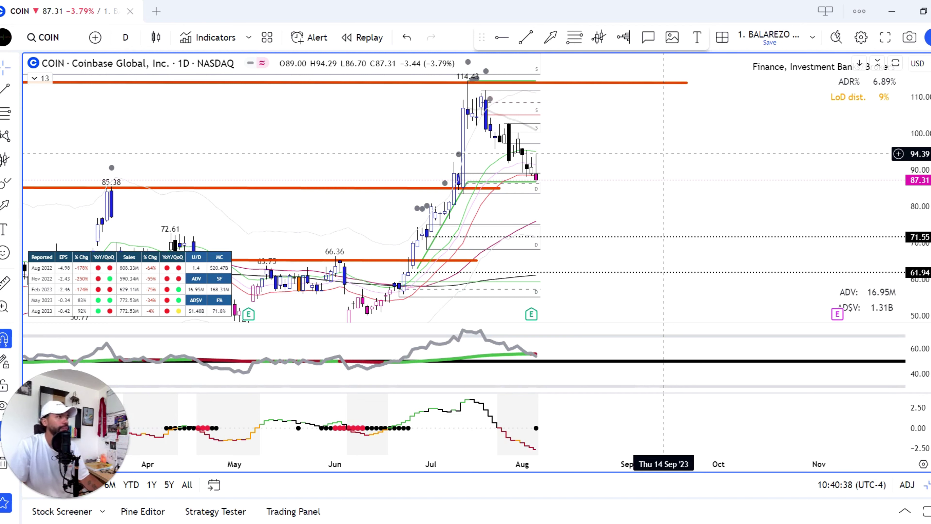
text(BTC)
click(631, 144)
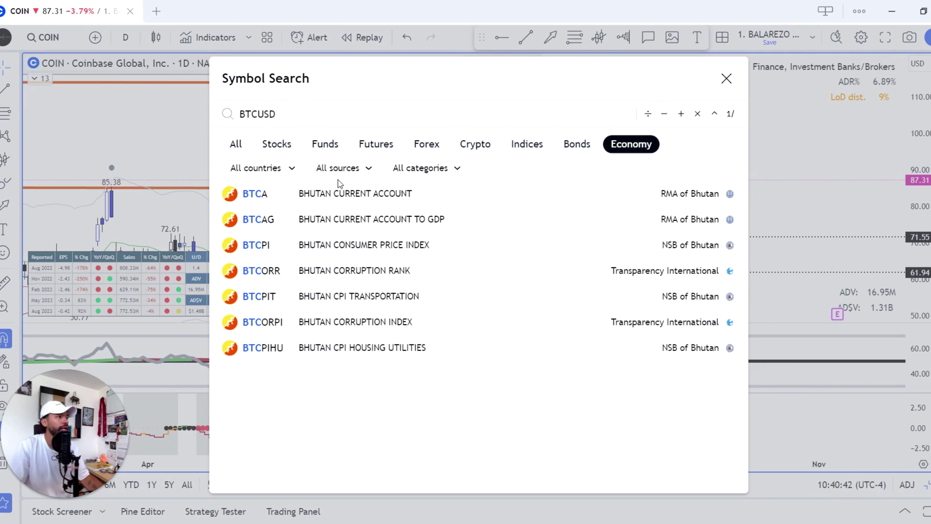
key(ctrl+a)
key(BackSpace)
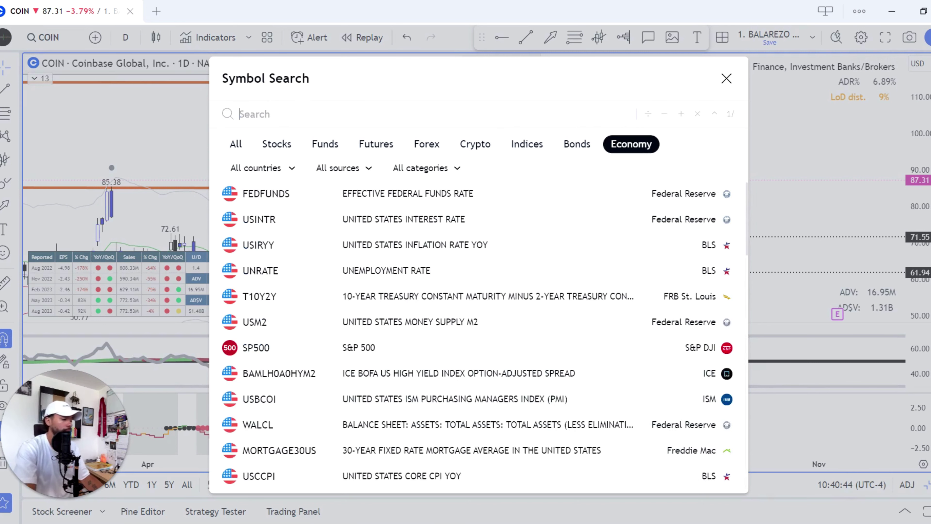
text(BTC)
key(BackSpace)
key(BackSpace)
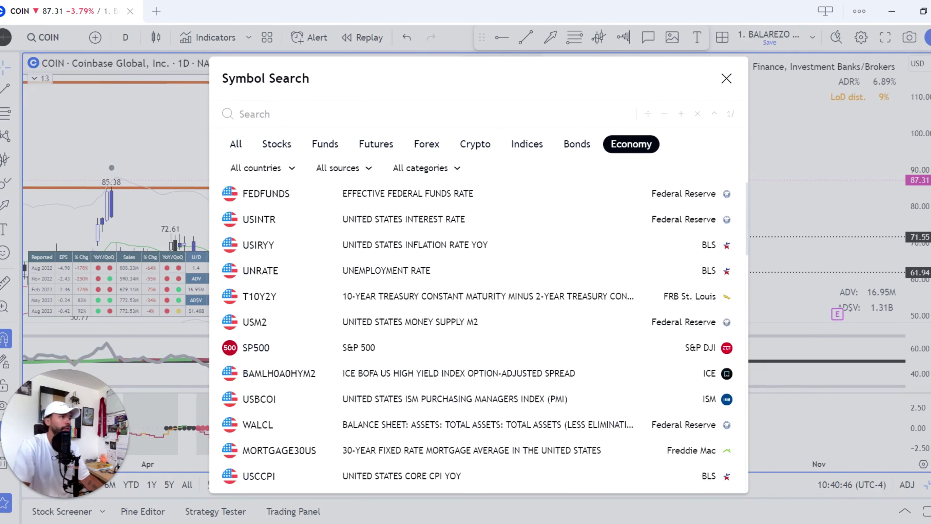
click(236, 145)
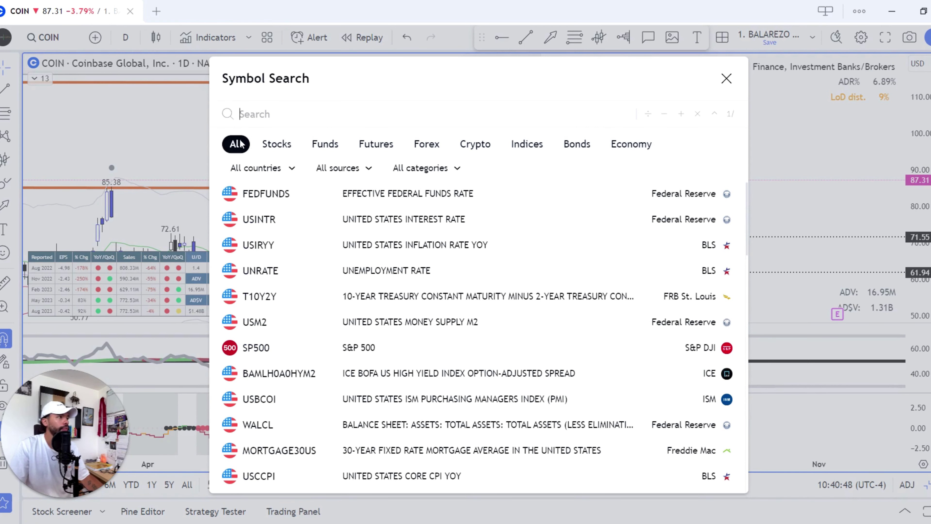
text(BTCU)
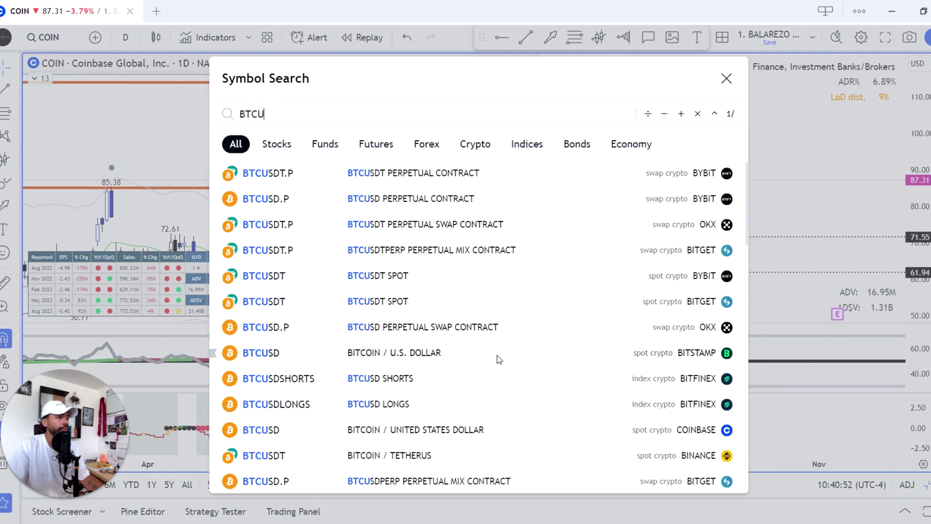
click(500, 355)
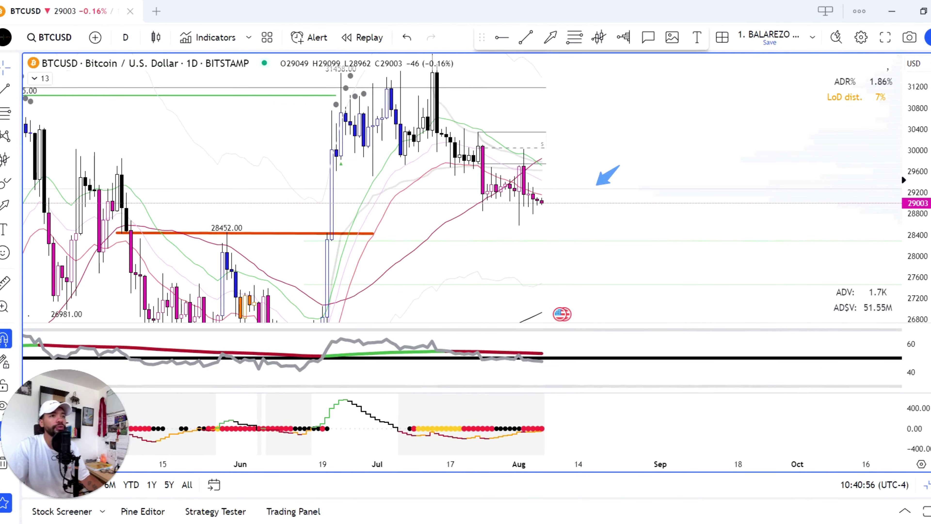
- Point one arrow at Bitcoin's latest candle and another at the longest bars of the volume profile, clearing both
drag(705, 217, 572, 206)
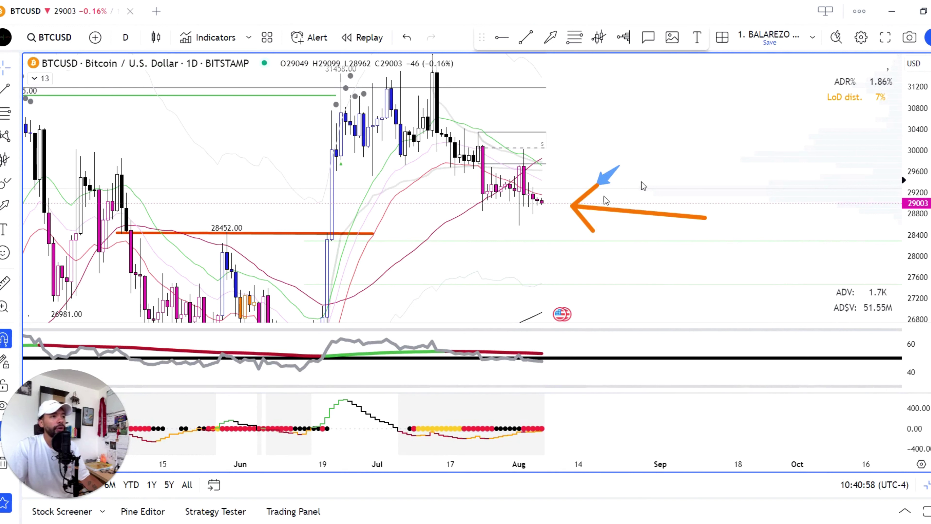
drag(712, 110, 663, 179)
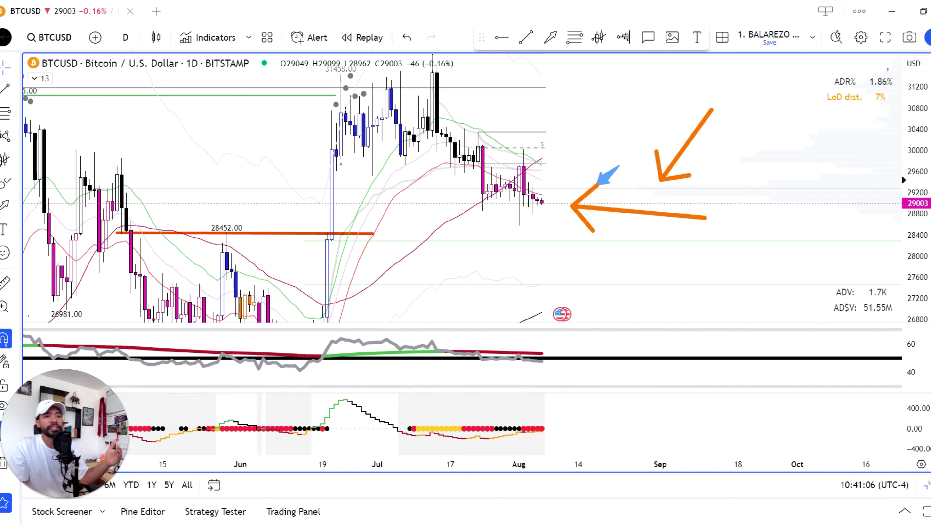
key(Escape)
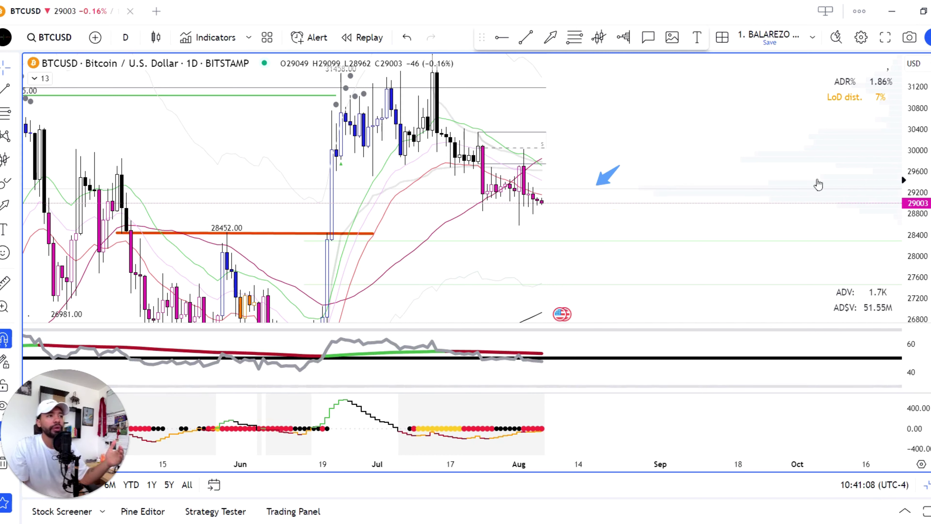
- Box Bitcoin's early-August candles and the zone from about 29200 down to 28400 around the latest candles, and clear the boxes
drag(504, 147, 532, 253)
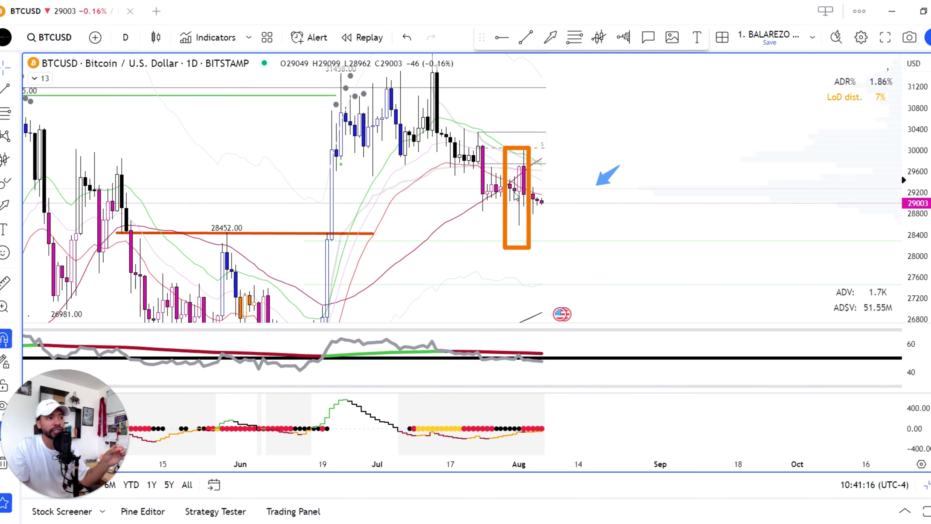
drag(513, 190, 594, 231)
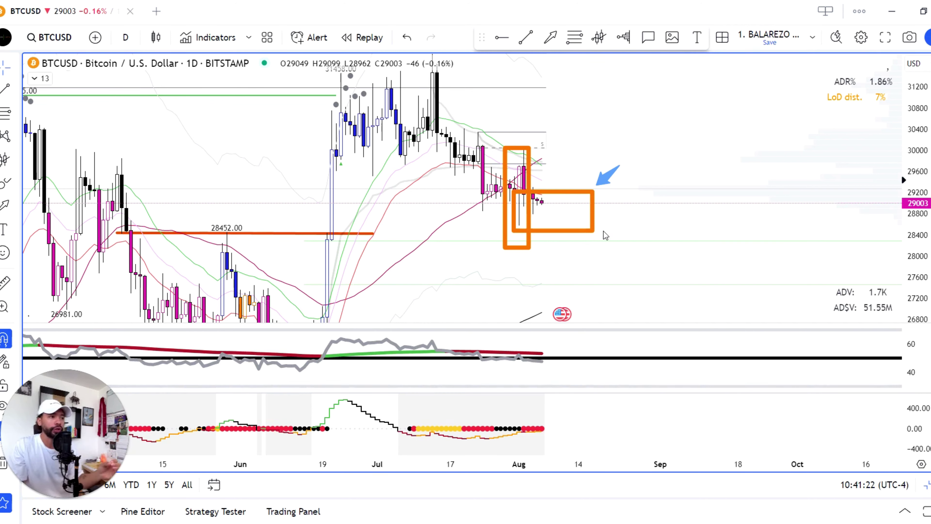
key(e)
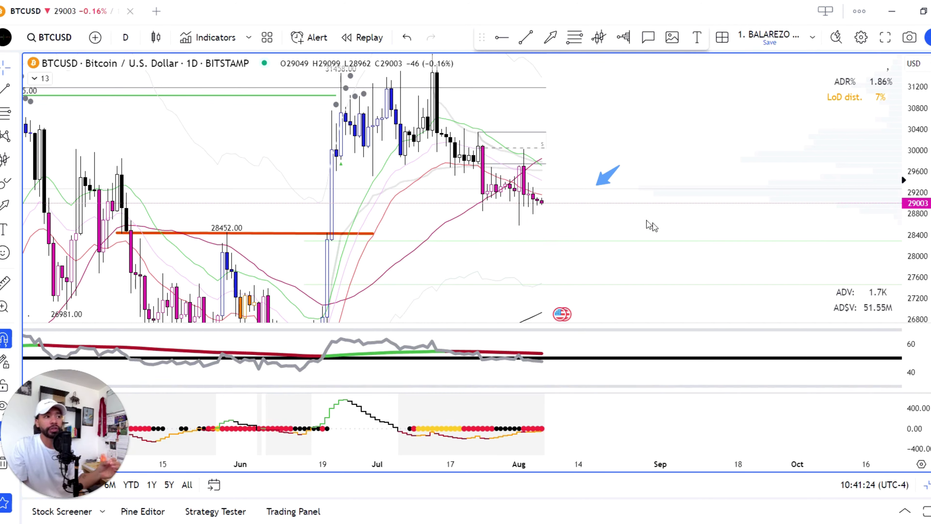
- Box the area below 29200 around Bitcoin's latest candles and the range from the latest candle up to about 30300, clearing both boxes
drag(511, 193, 578, 235)
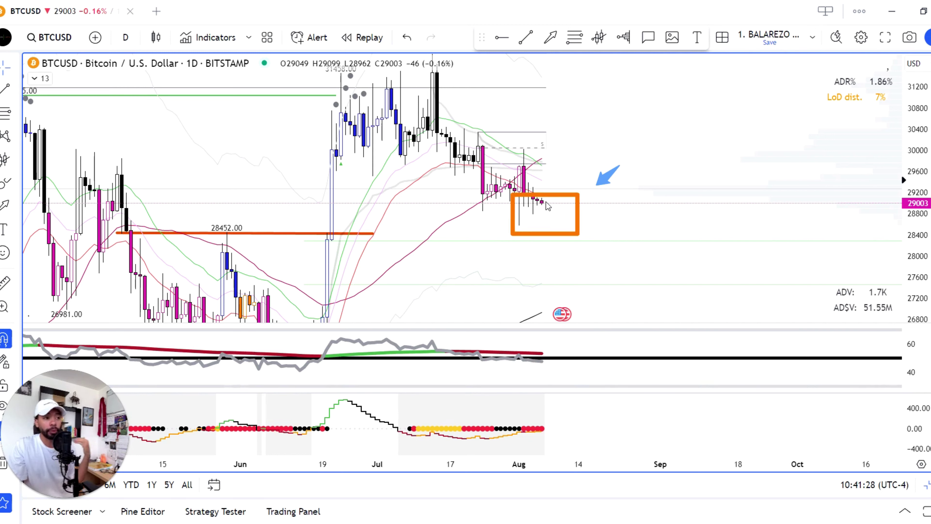
drag(544, 201, 569, 132)
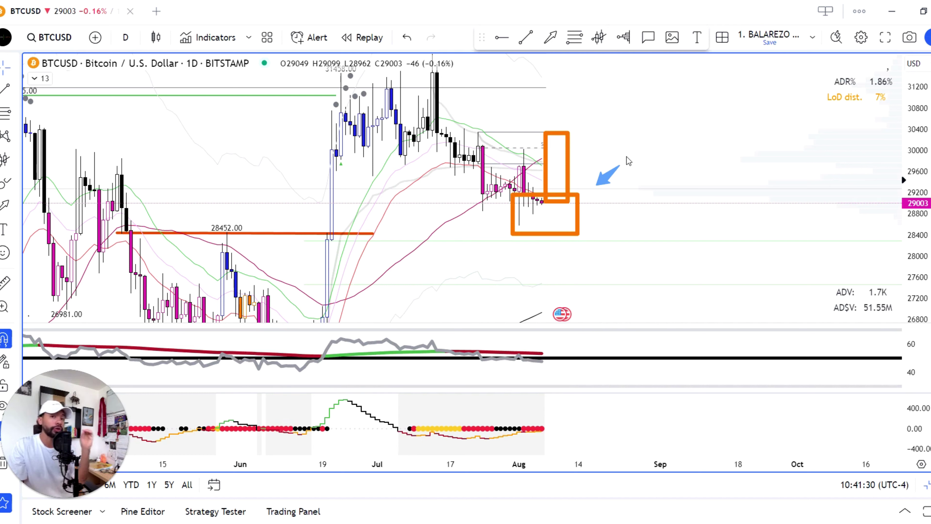
key(e)
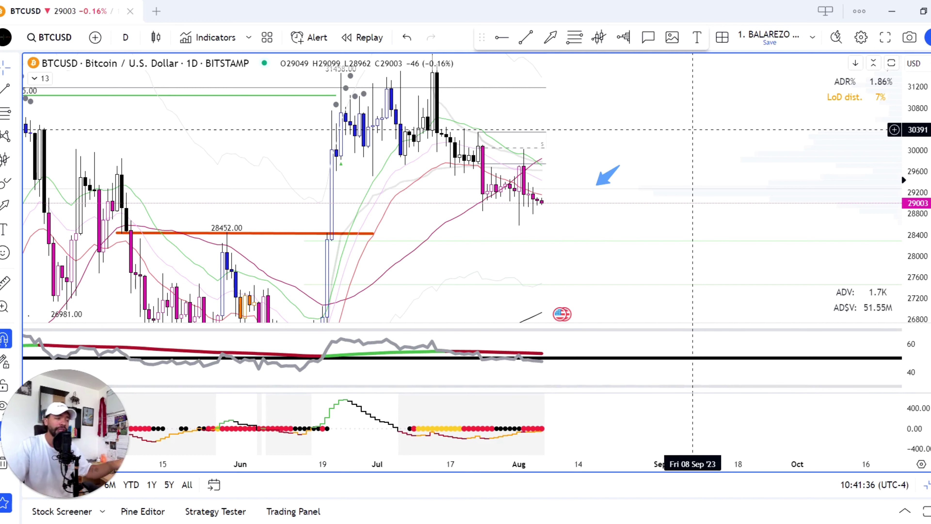
drag(628, 130, 641, 130)
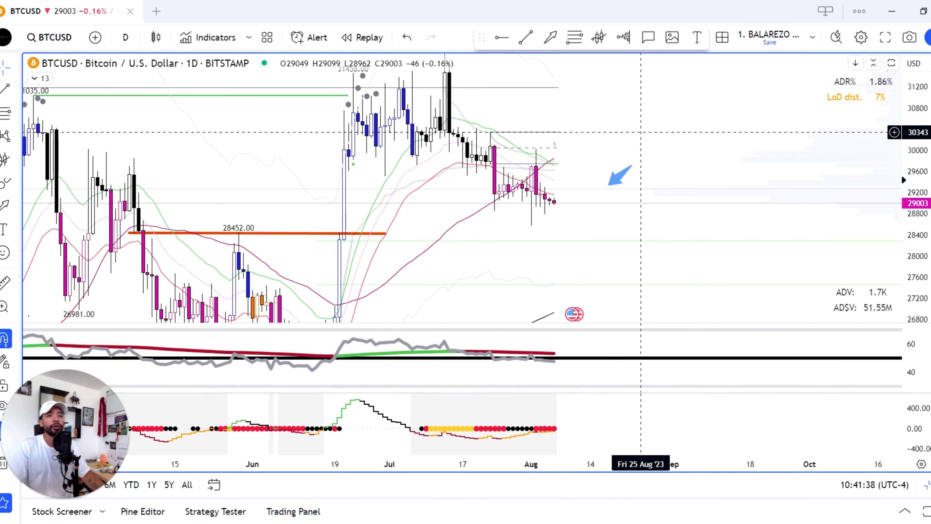